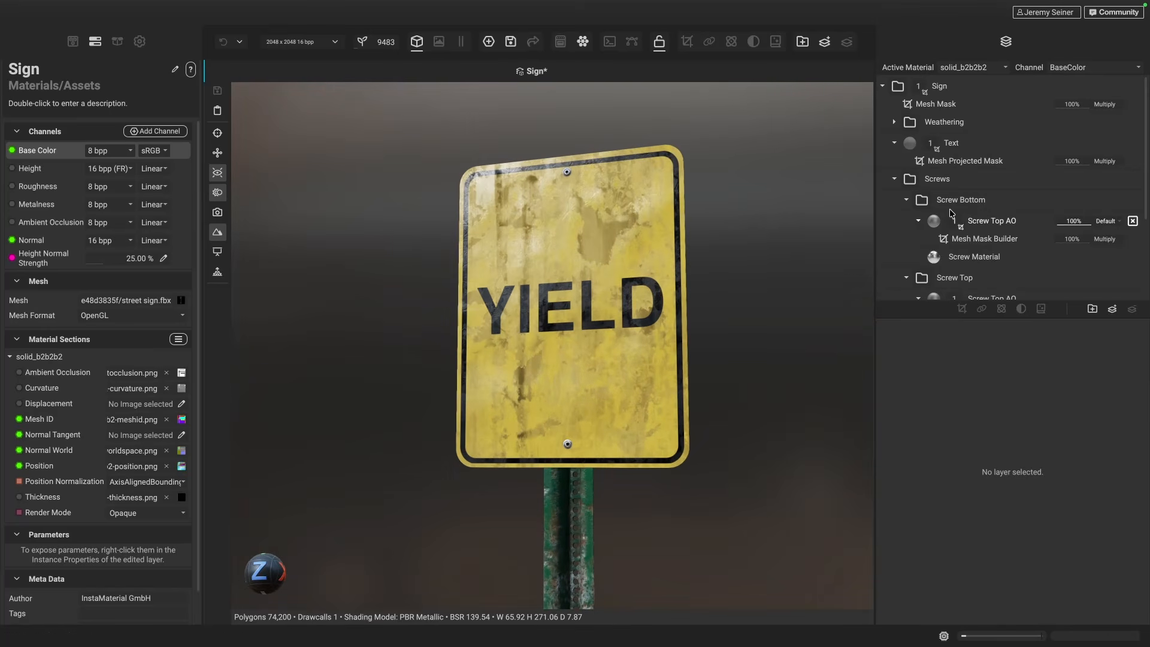
- Inspect the Text layer's projected mask around the YIELD lettering, trying a small move of its projection box and undoing it
click(946, 163)
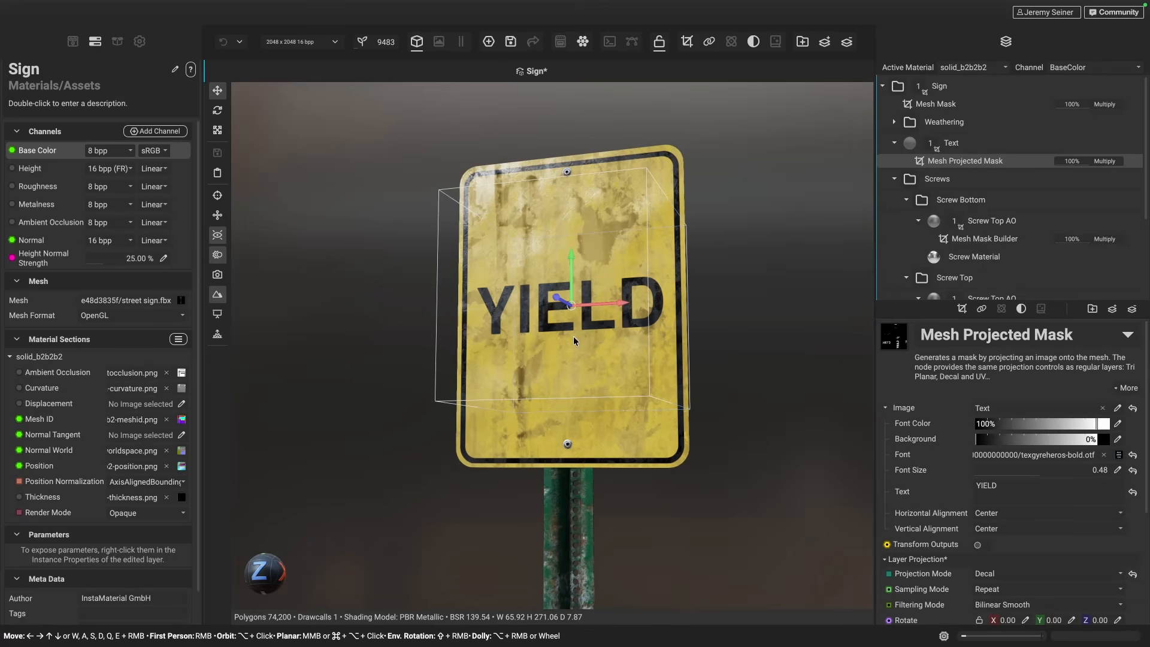
mouse_move(573, 337)
alt+mouse_down()
mouse_move(570, 385)
mouse_move(583, 324)
alt+mouse_up()
mouse_move(573, 267)
mouse_down()
mouse_move(573, 246)
mouse_move(573, 267)
mouse_up()
key(super+z)
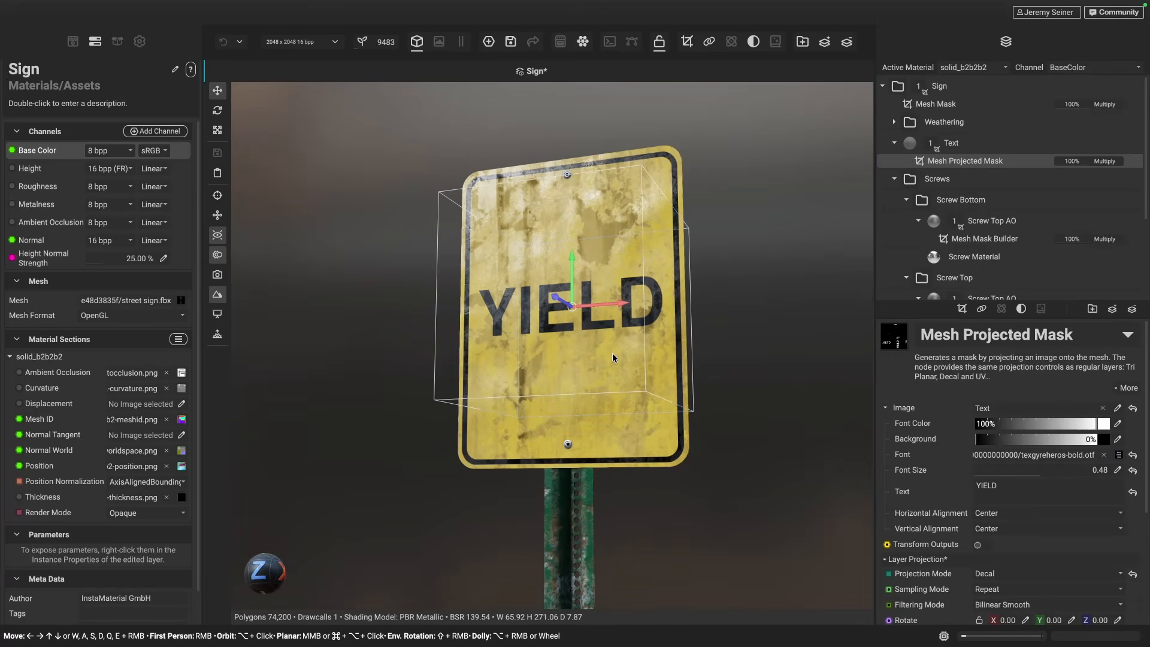
alt+drag(645, 362, 634, 398)
click(634, 399)
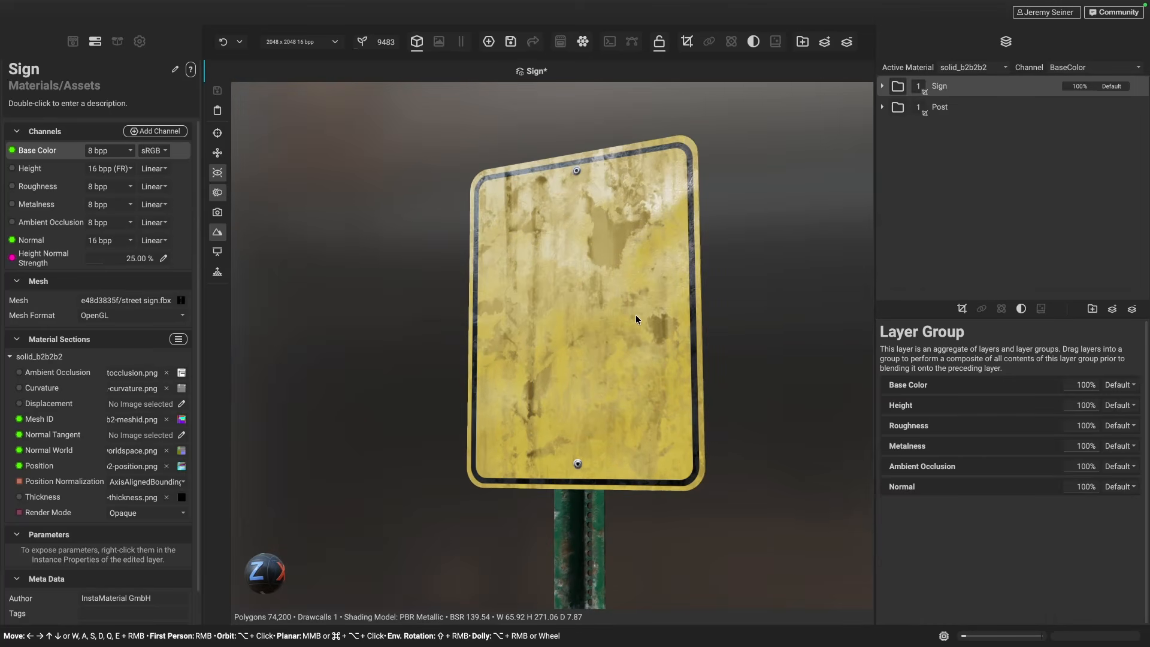
- Examine the Post and Sign layer groups on the model, checking the Post contents and toggling each group's visibility off and on
alt+drag(624, 336, 611, 283)
middle_drag(583, 234, 577, 293)
scroll(577, 276, up, 4)
mouse_move(577, 292)
alt+mouse_down()
mouse_move(626, 292)
mouse_move(596, 293)
alt+mouse_up()
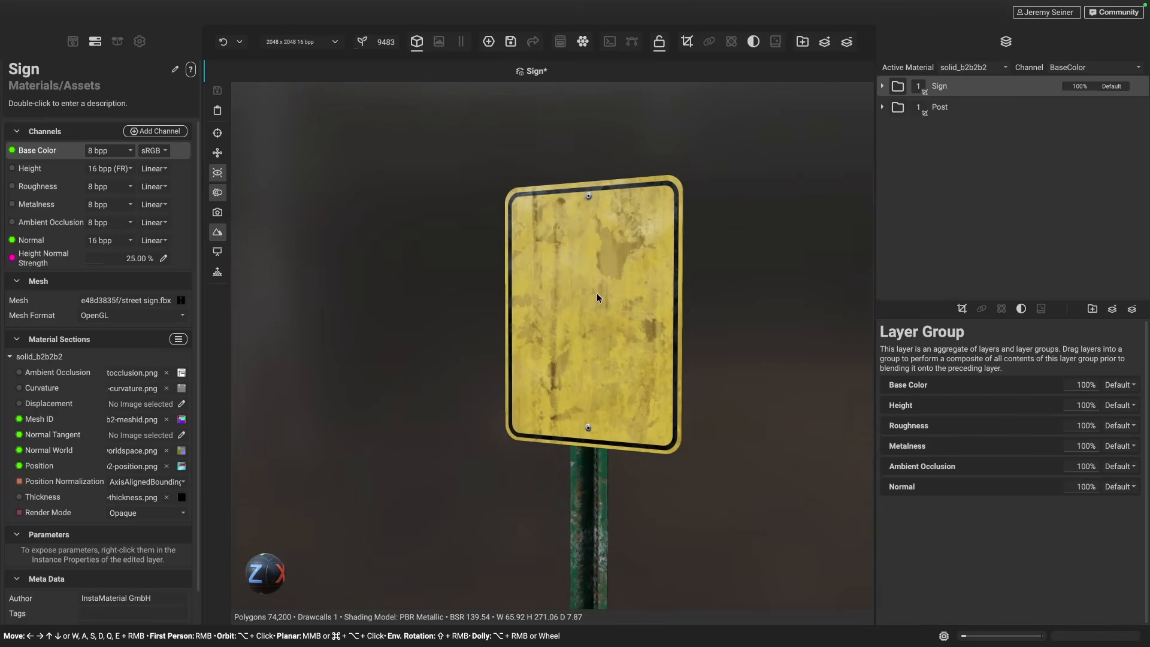
click(881, 108)
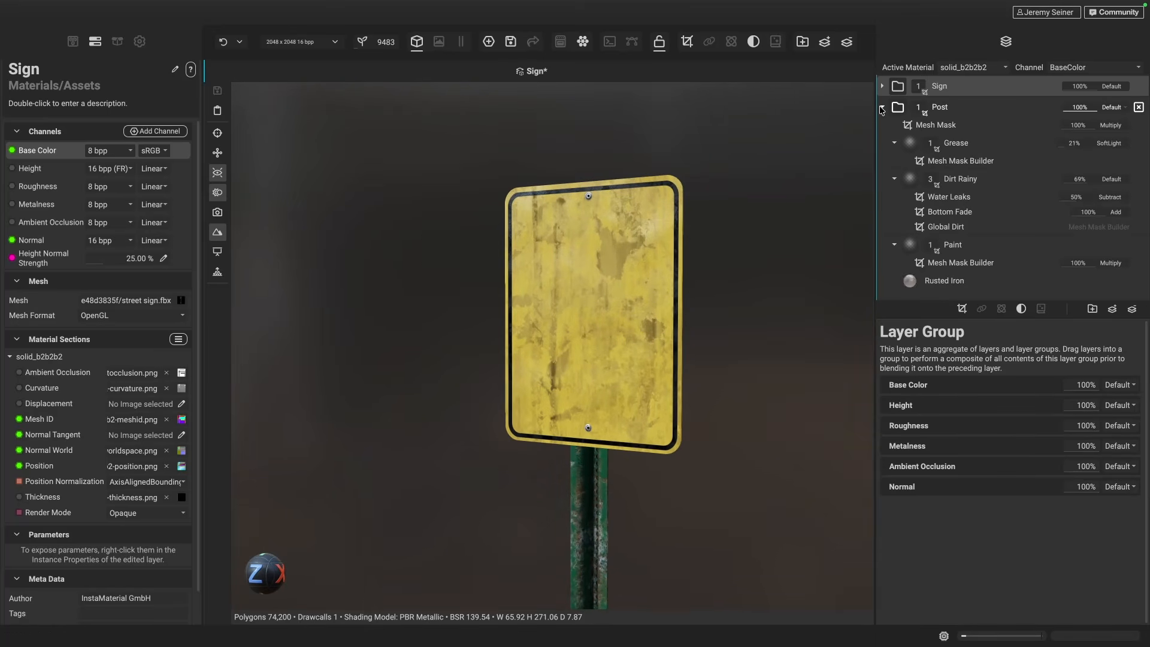
click(881, 107)
click(1138, 108)
click(1137, 109)
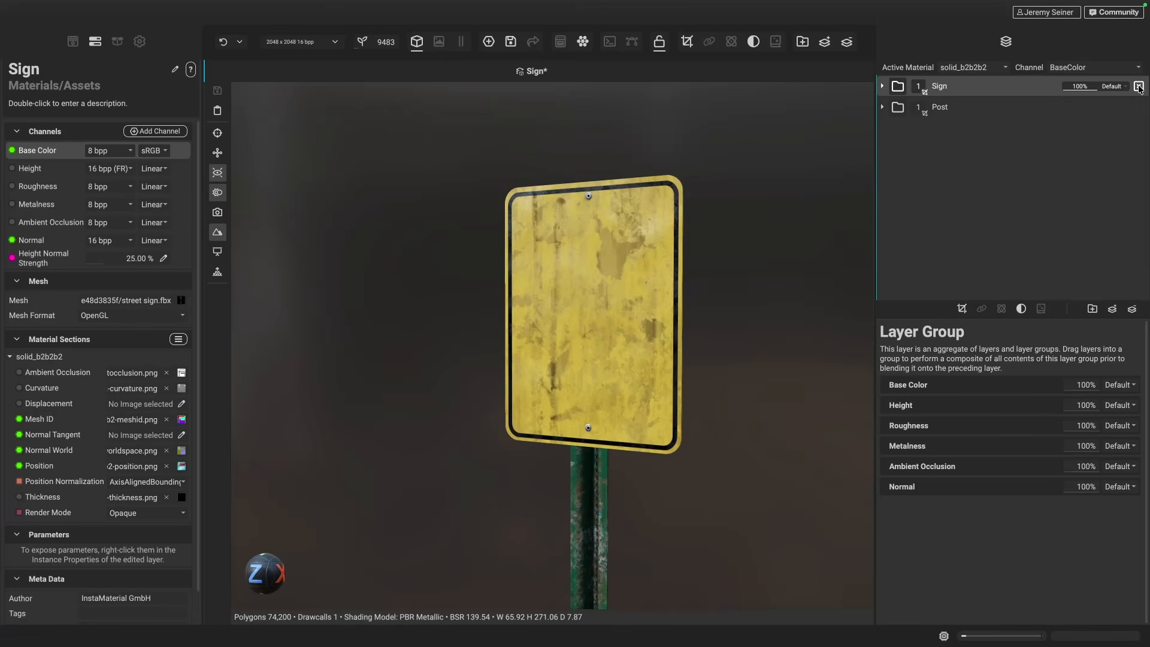
click(1138, 87)
click(1138, 87)
- Expand the Sign group and add a new multi-channel layer to the stack
click(883, 87)
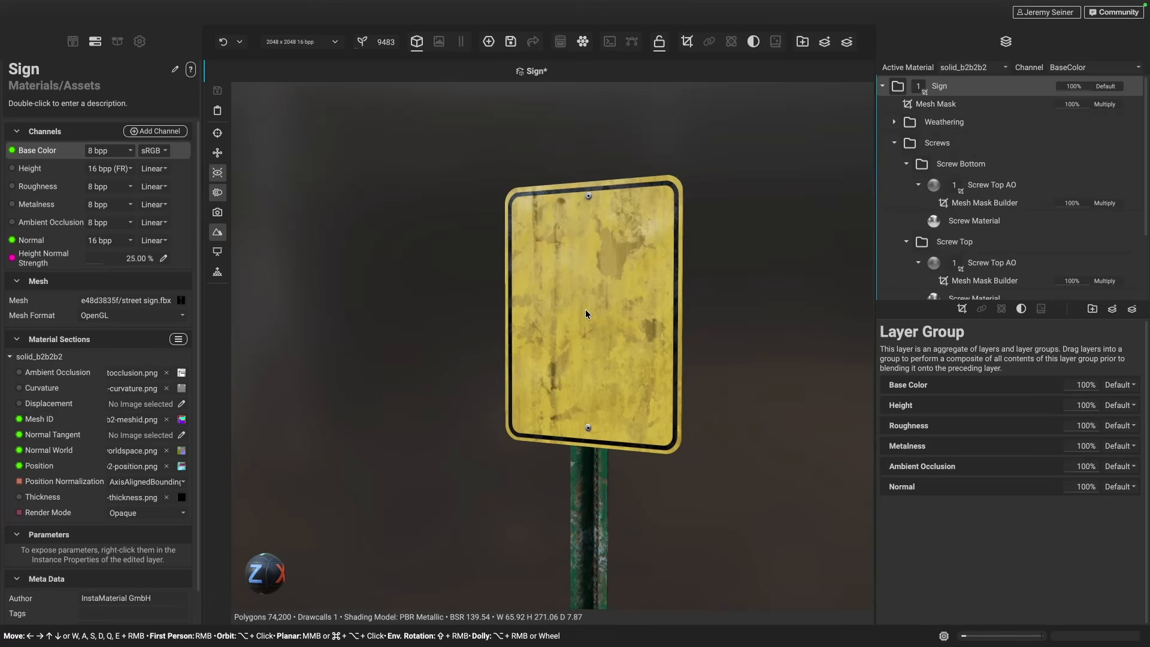
mouse_move(585, 310)
alt+mouse_down()
mouse_move(584, 299)
mouse_move(595, 304)
alt+mouse_up()
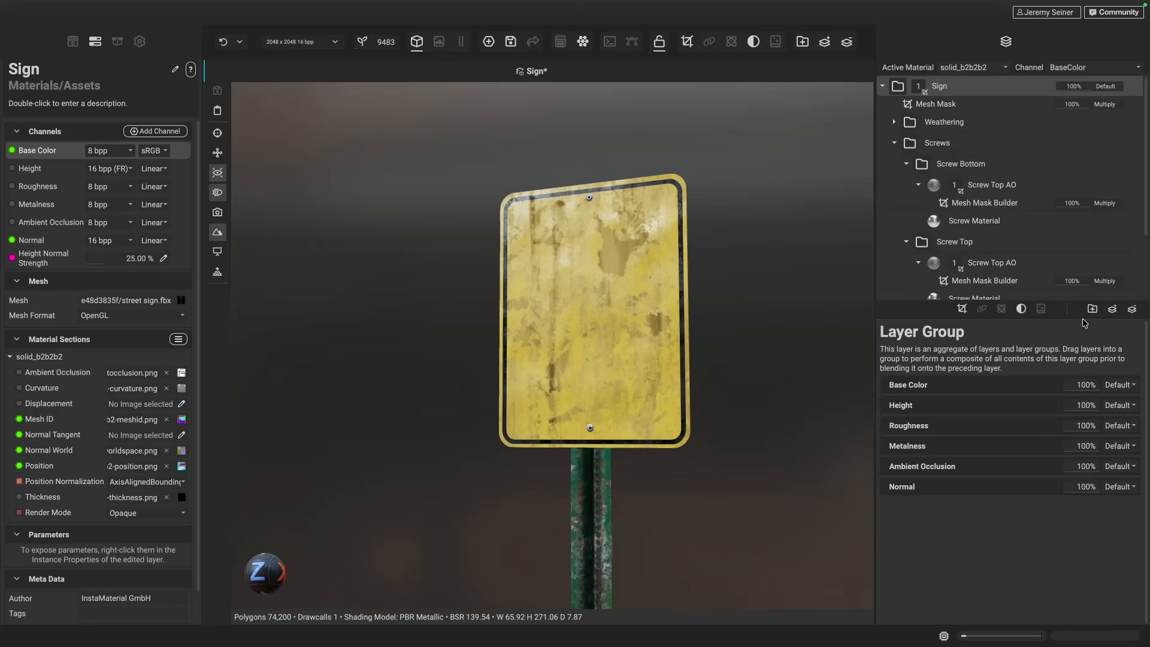
click(1112, 309)
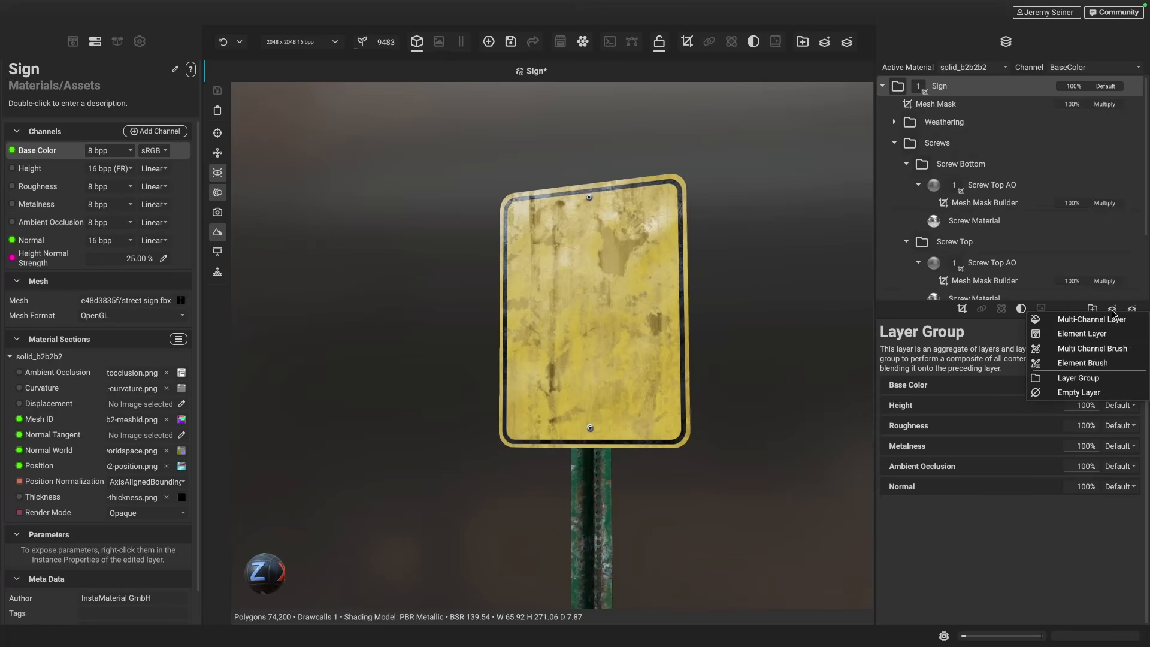
click(1081, 319)
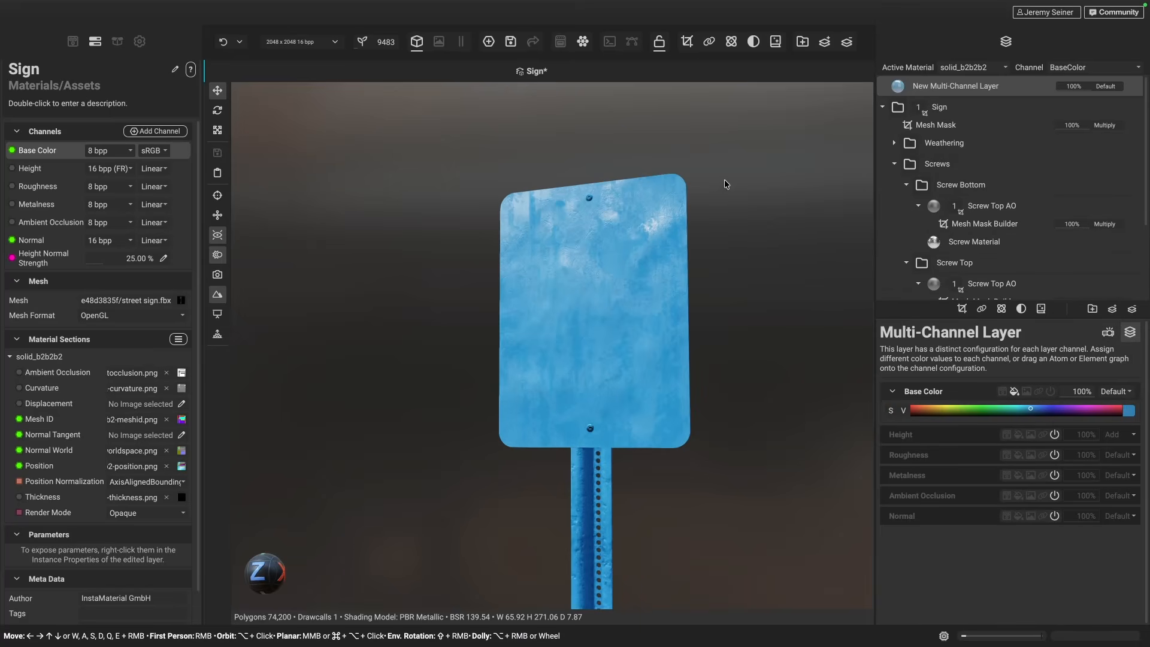
mouse_move(598, 325)
alt+mouse_down()
mouse_move(487, 346)
mouse_move(605, 336)
mouse_move(595, 341)
mouse_move(595, 304)
alt+mouse_up()
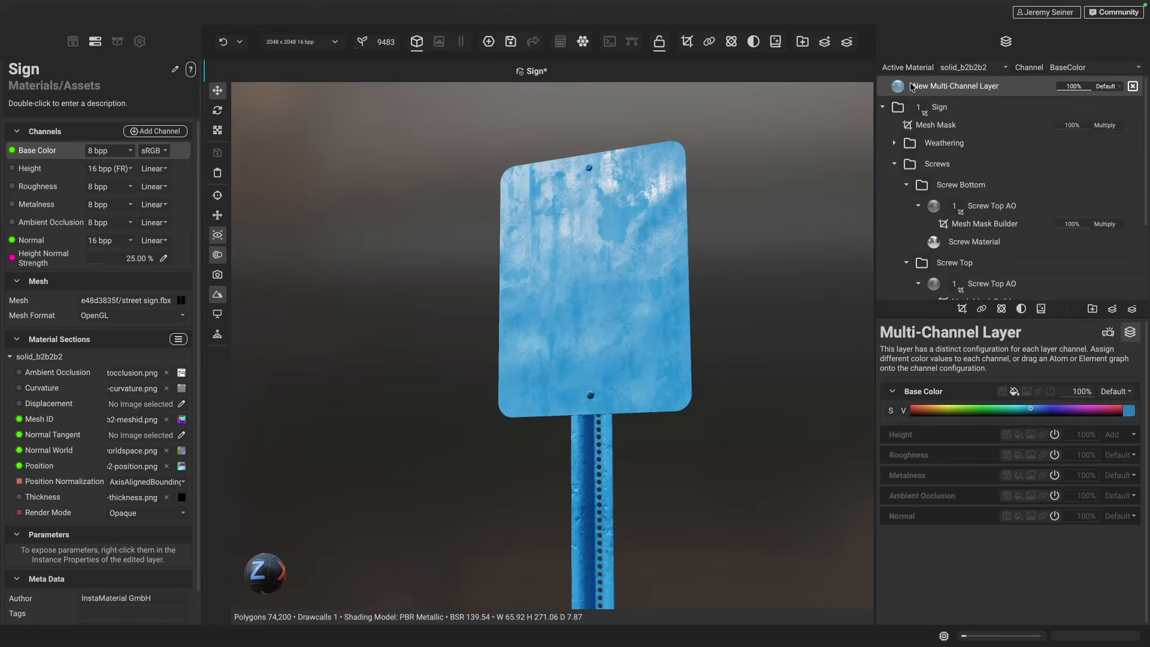
- Move the new multi-channel layer into the Sign group between Weathering and Screws, and check the group's Mesh Mask on the sign
drag(915, 88, 946, 157)
click(927, 106)
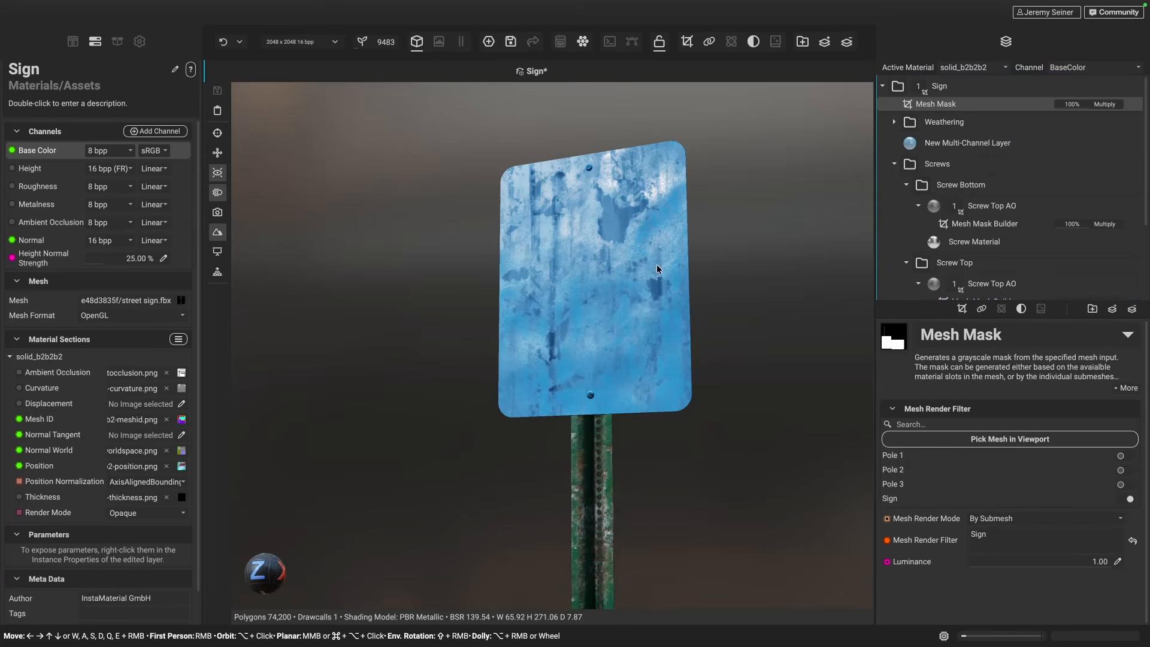
mouse_move(596, 323)
alt+mouse_down()
mouse_move(518, 341)
mouse_move(590, 333)
alt+mouse_up()
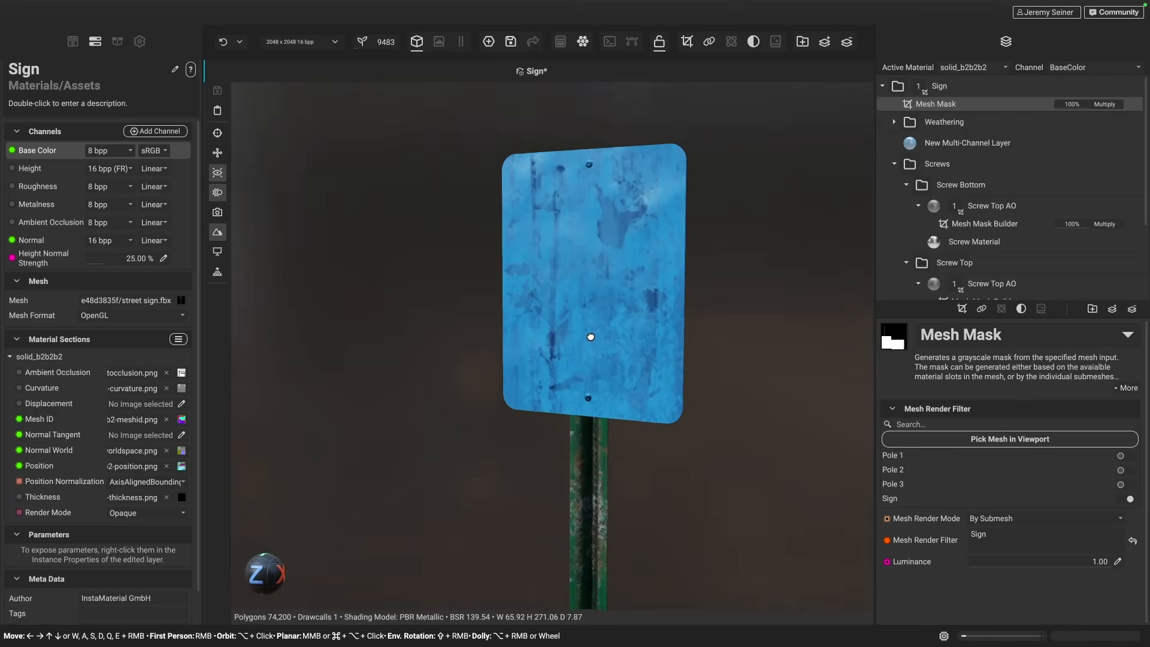
middle_drag(581, 277, 586, 289)
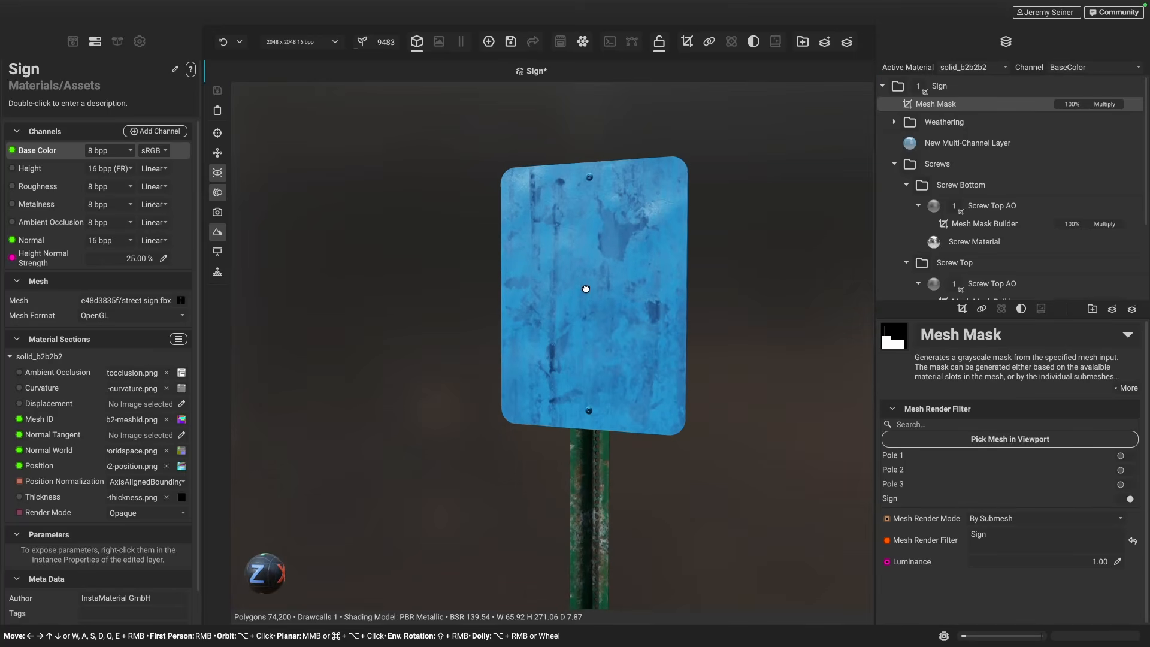
- Set the new multi-channel layer's base color to black
click(968, 143)
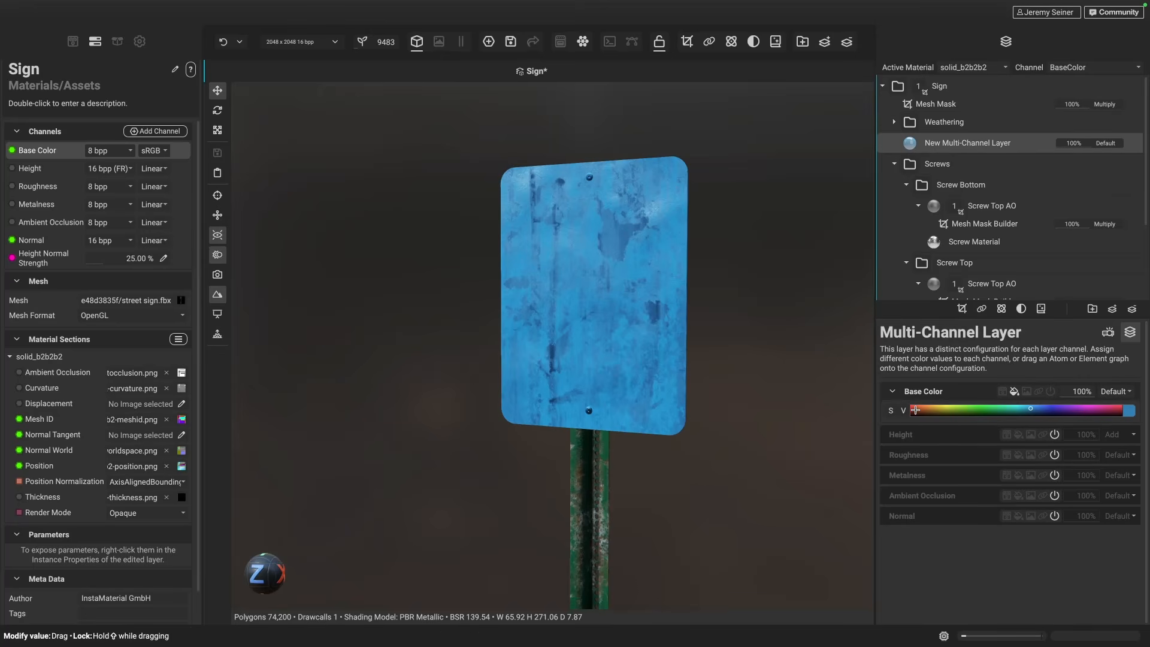
drag(915, 411, 895, 426)
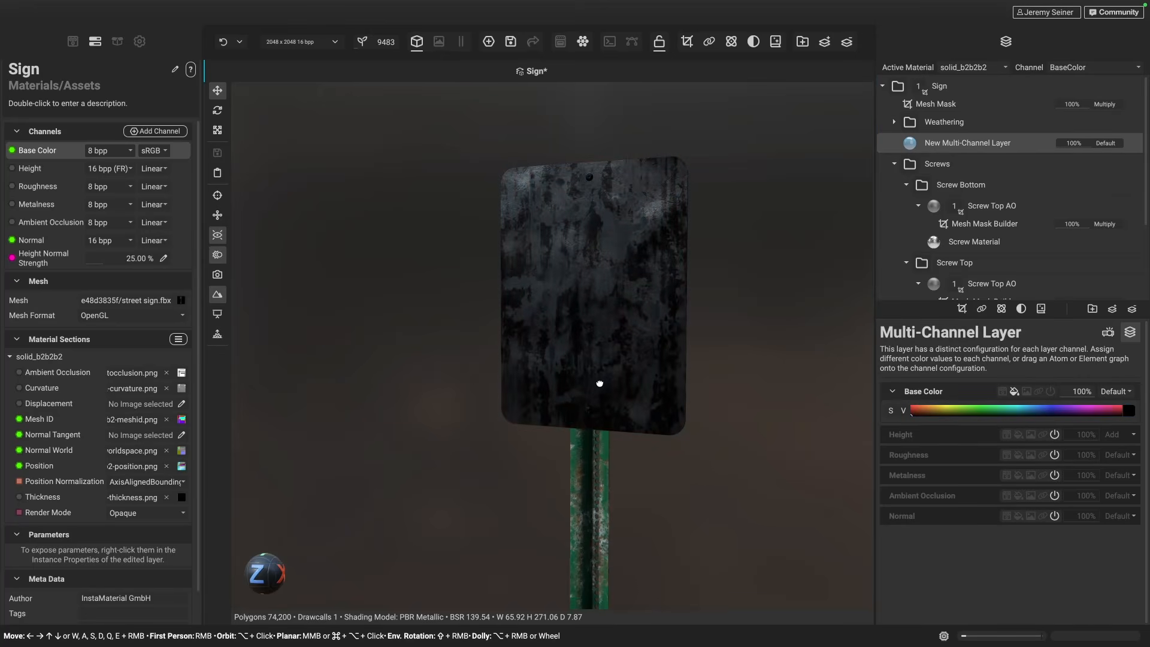
alt+drag(600, 384, 598, 350)
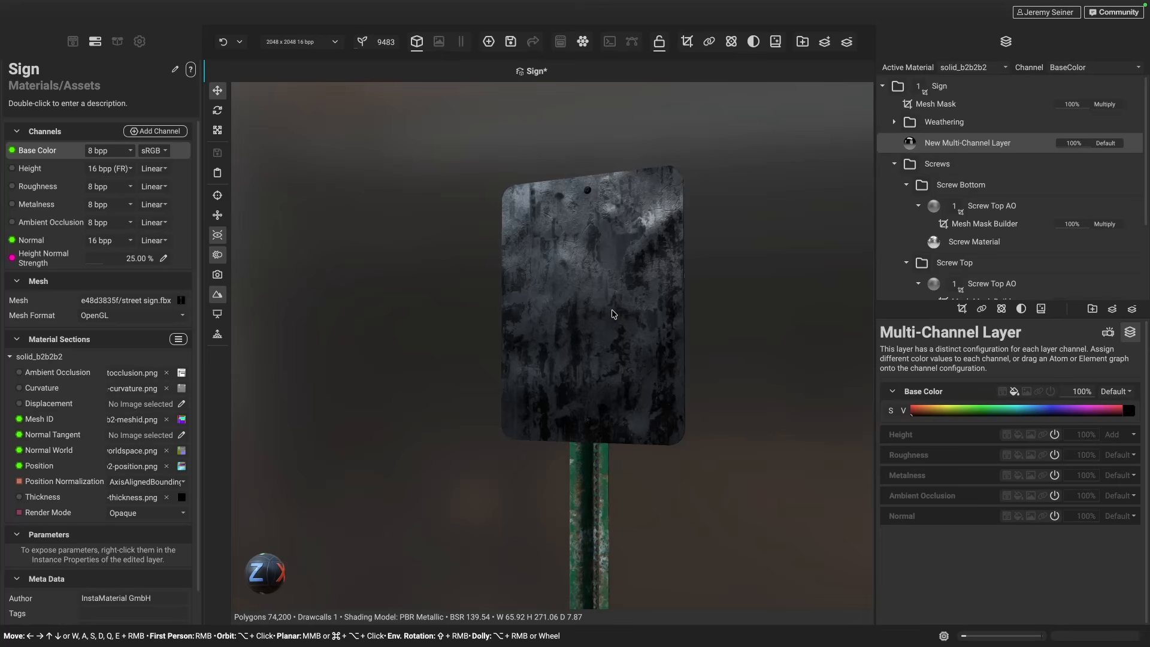
- Add a Mesh Projected Mask from the library to the black multi-channel layer
click(963, 309)
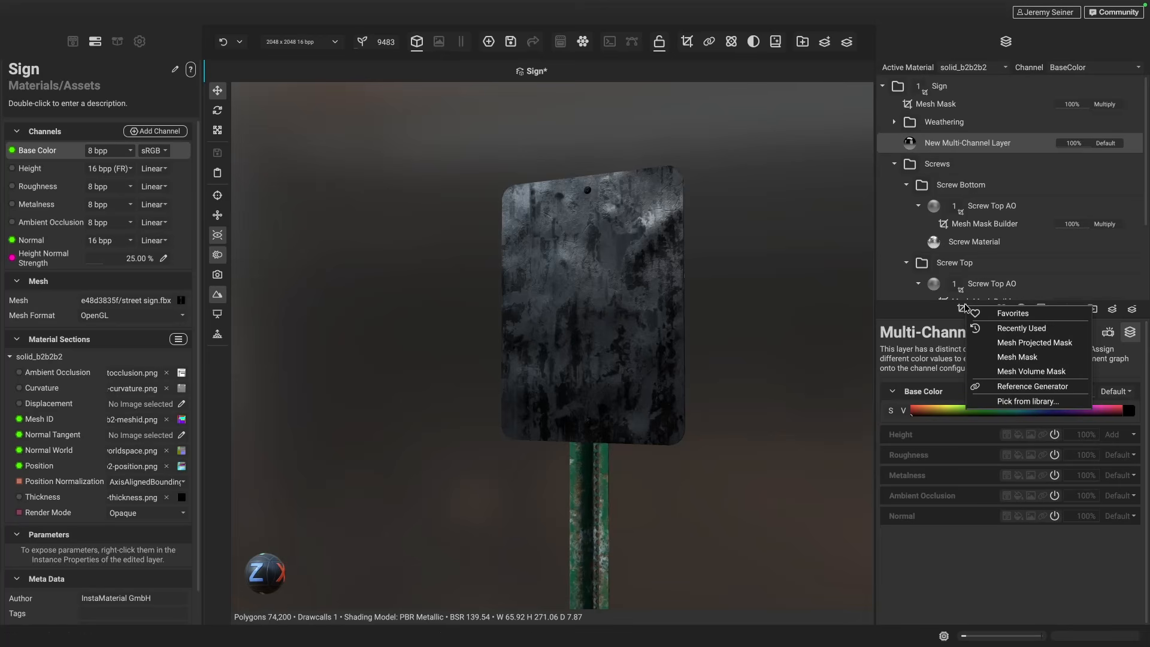
click(1011, 401)
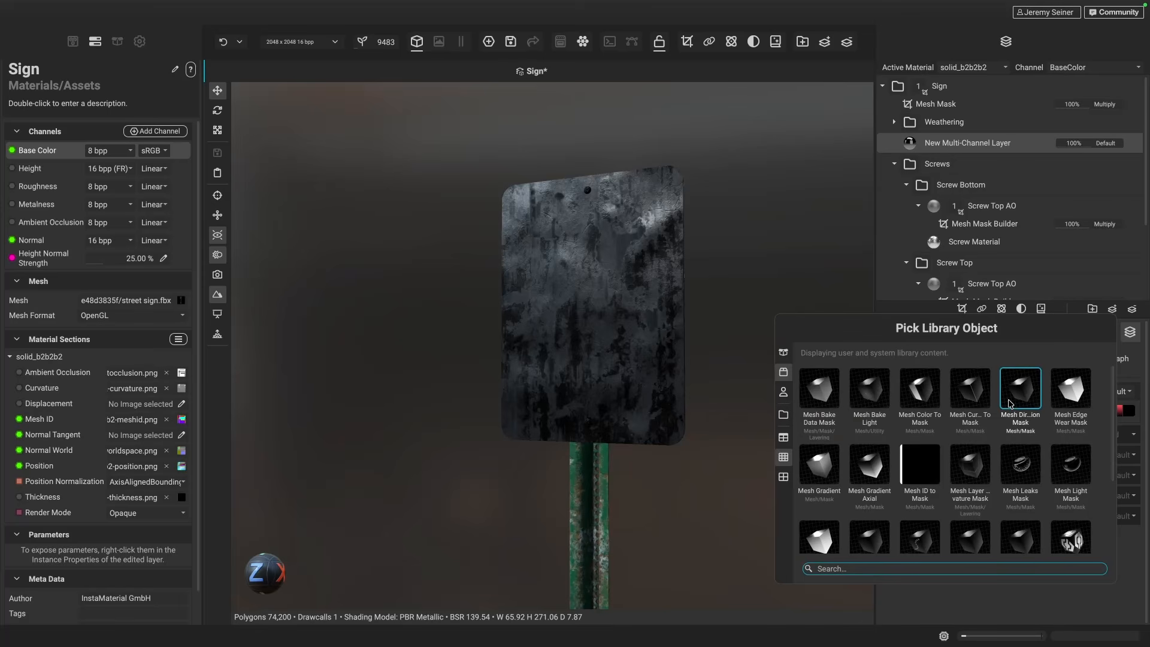
text(mesh proje)
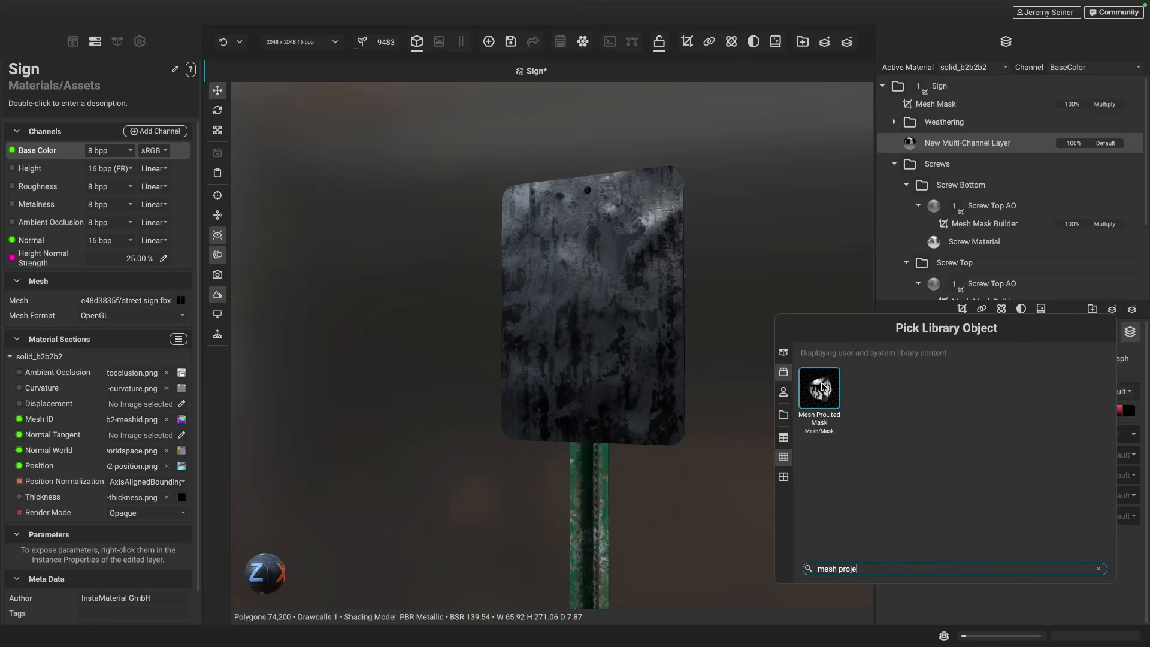
mouse_move(822, 386)
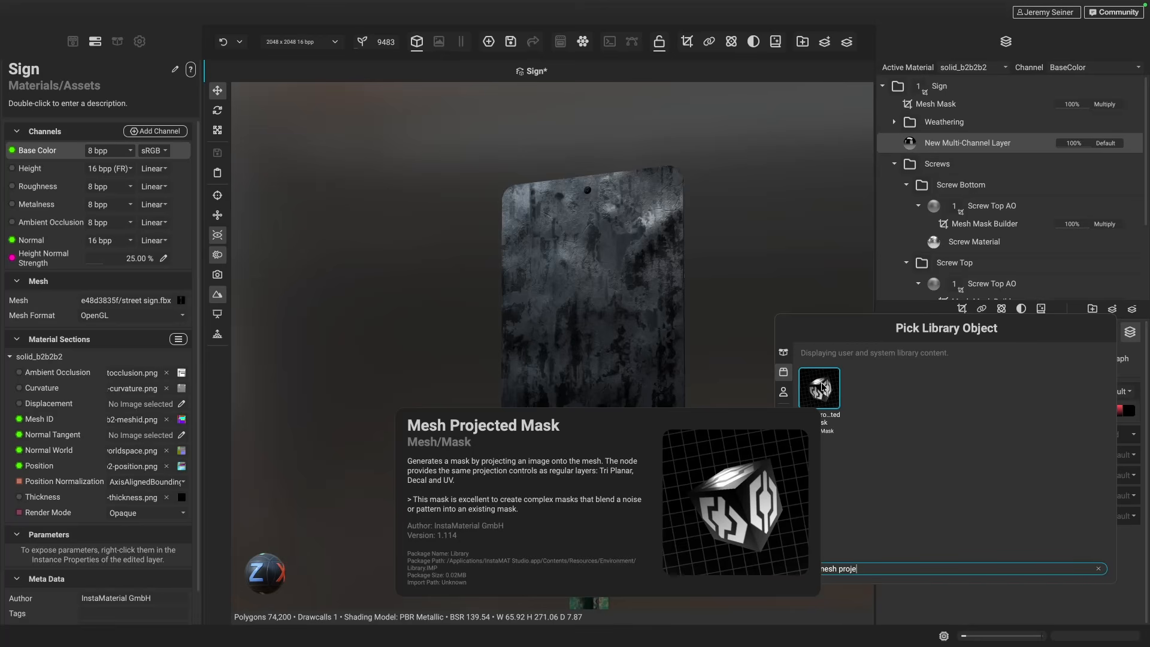
double_click(822, 386)
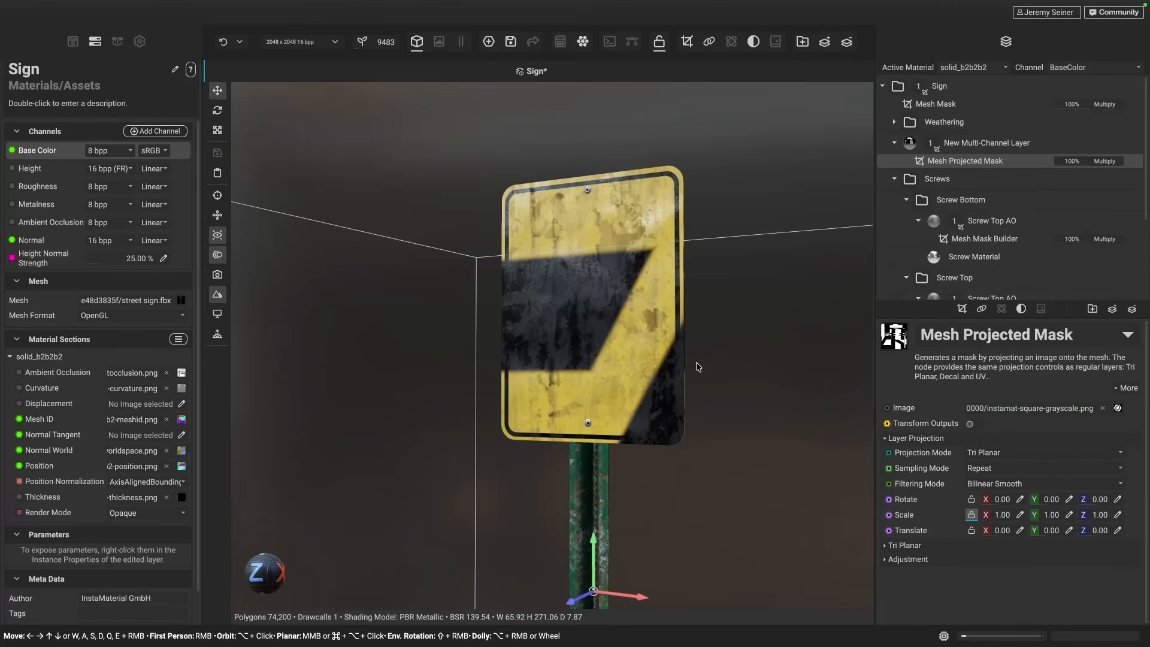
- Set the projected mask's projection mode to Decal
scroll(586, 329, down, 5)
scroll(586, 329, up, 2)
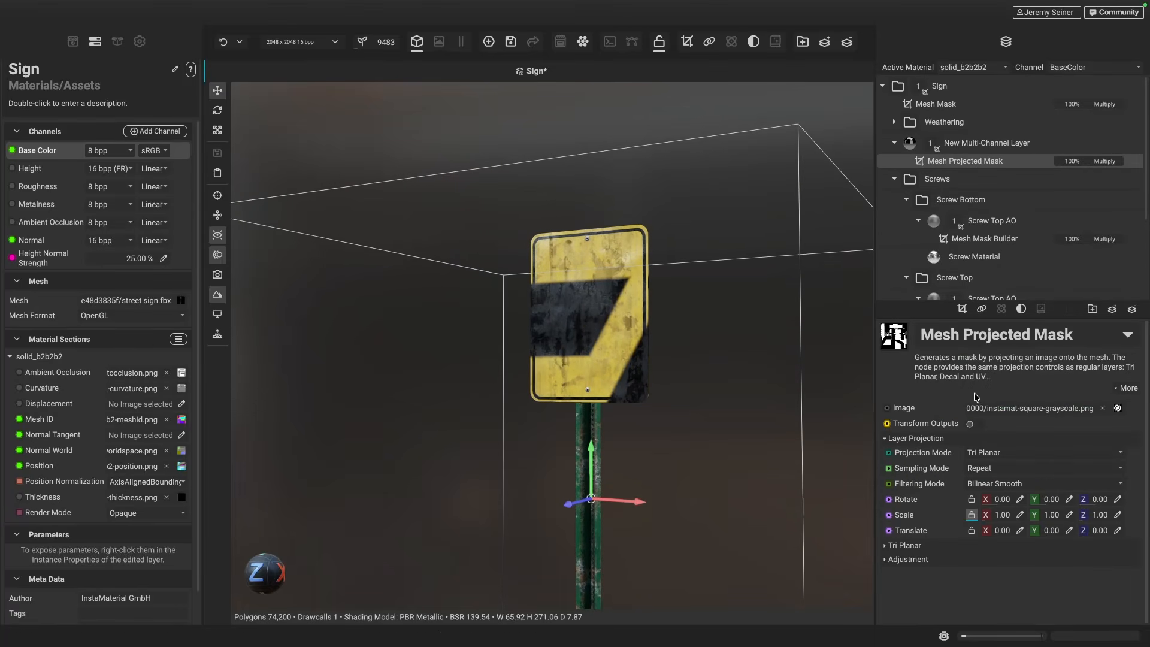
click(985, 455)
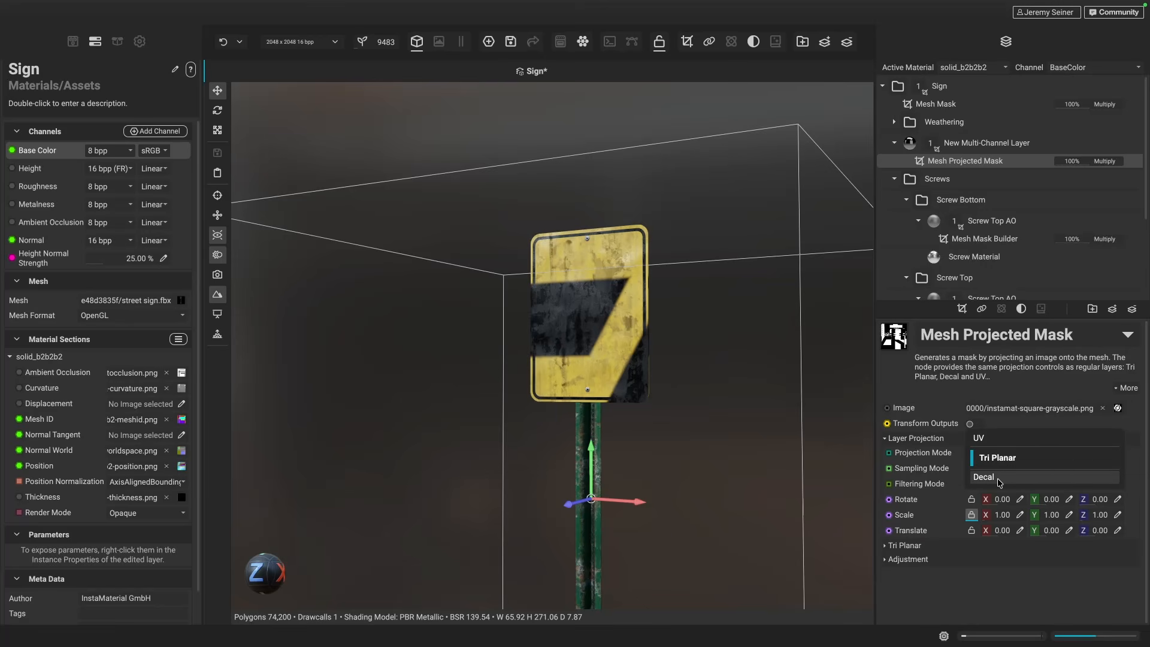
click(1005, 477)
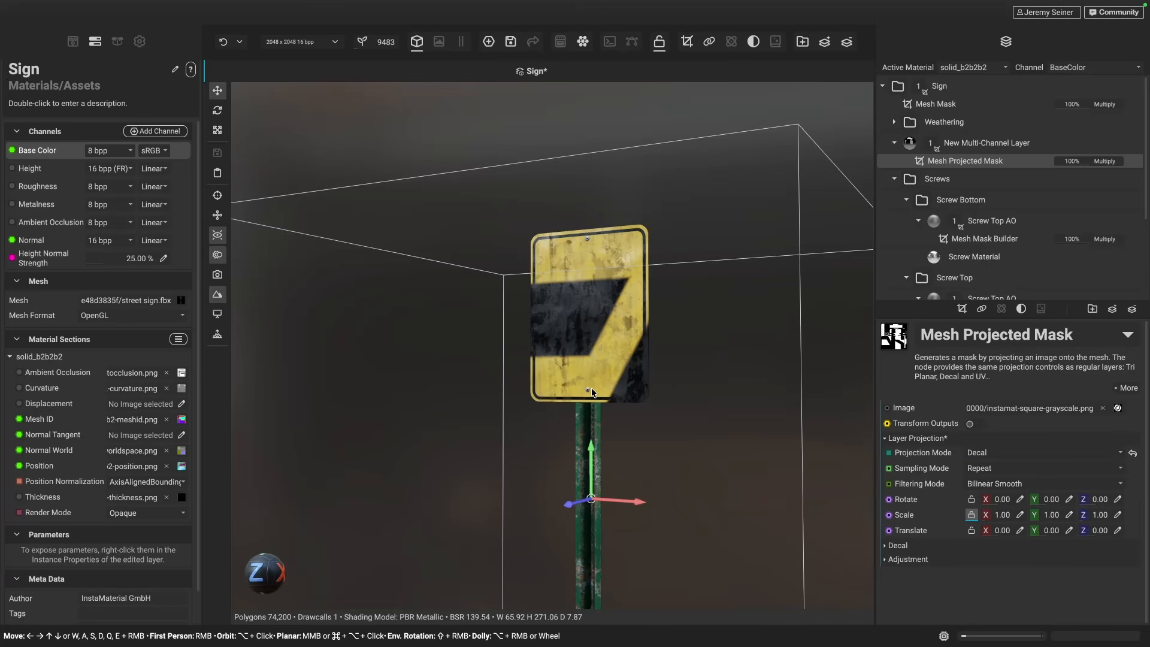
- Move the decal projection up the post to the sign, to about Y 0.62, and scale it uniformly to about 0.25
scroll(591, 387, down, 2)
middle_drag(591, 410, 589, 348)
drag(591, 380, 576, 281)
key(e)
key(r)
scroll(569, 290, up, 5)
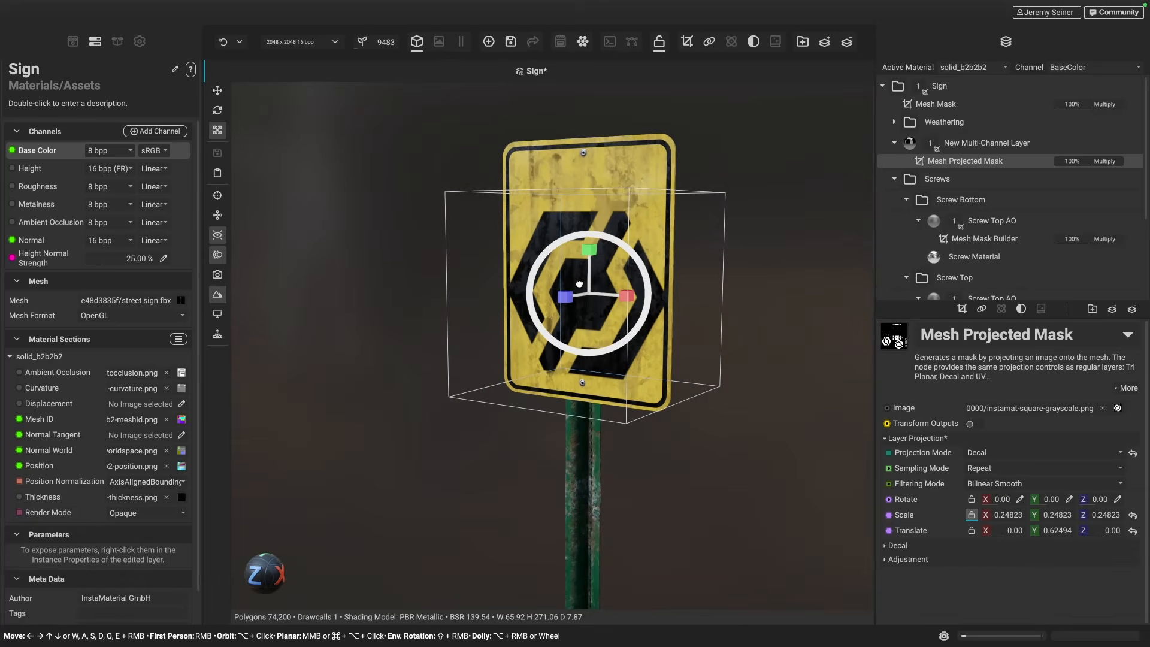
- Scale the decal uniformly to about 0.18 and position it on the sign's face at about Y 0.68 and Z 2.87
middle_drag(576, 281, 578, 254)
alt+drag(578, 254, 618, 215)
key(w)
key(r)
alt+drag(612, 258, 560, 295)
key(w)
scroll(605, 255, up, 3)
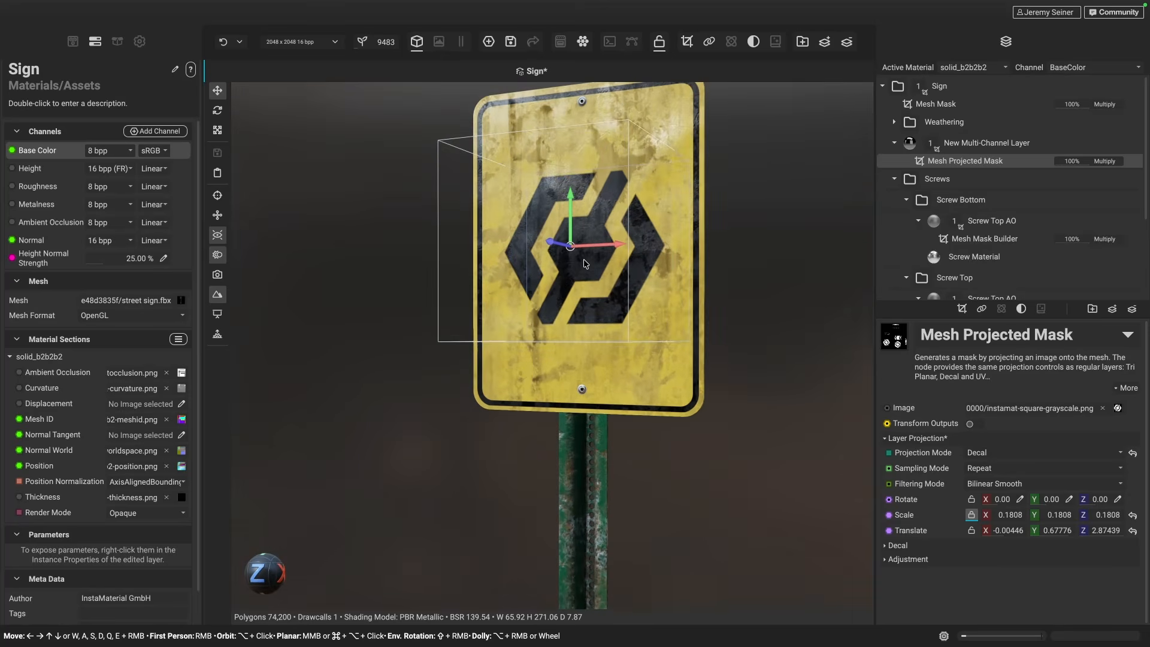
scroll(585, 263, up, 1)
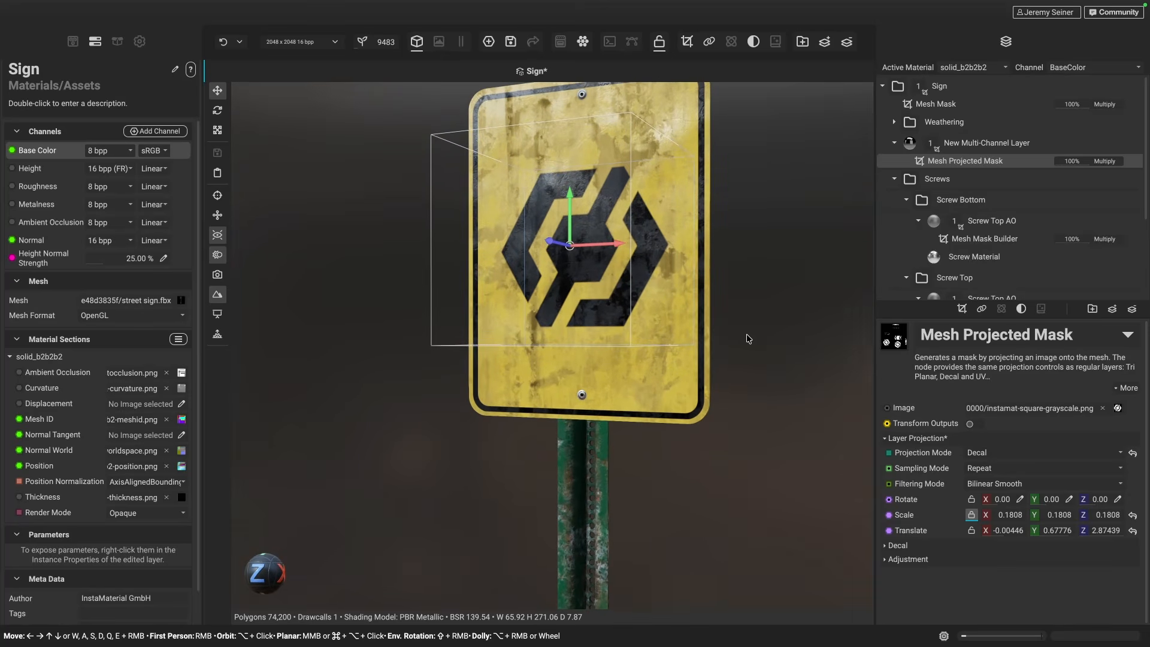
- Replace the projected mask's image with the Text graph from the library and set its text to YIELD
click(1117, 409)
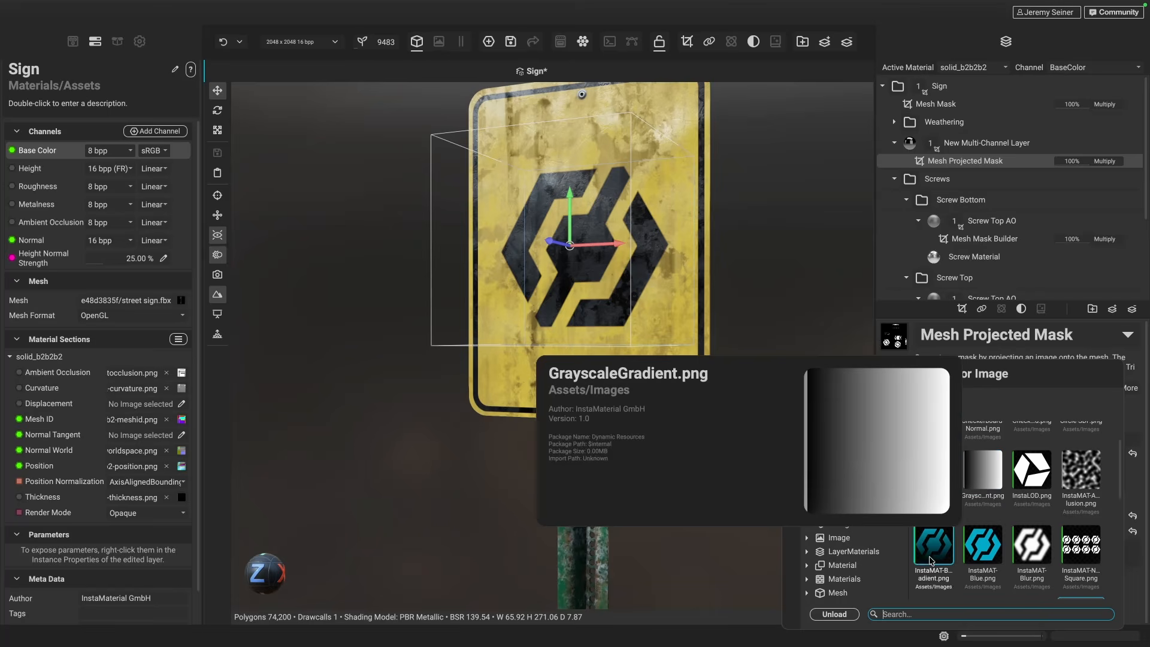
text(text)
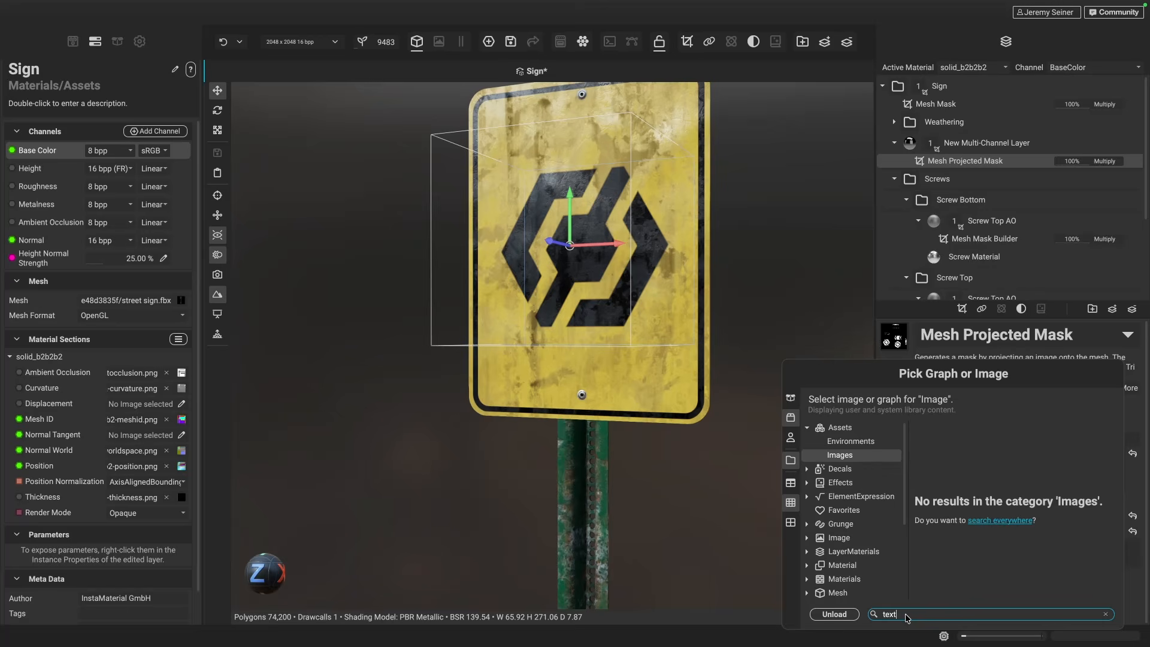
click(992, 520)
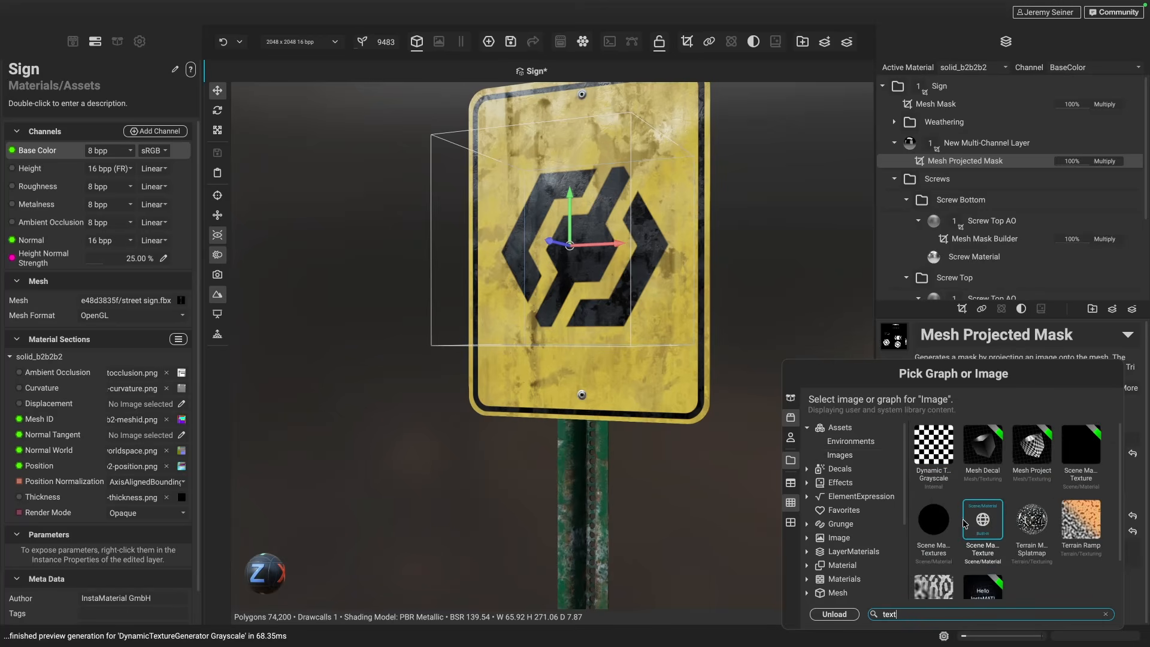
scroll(1013, 550, down, 1)
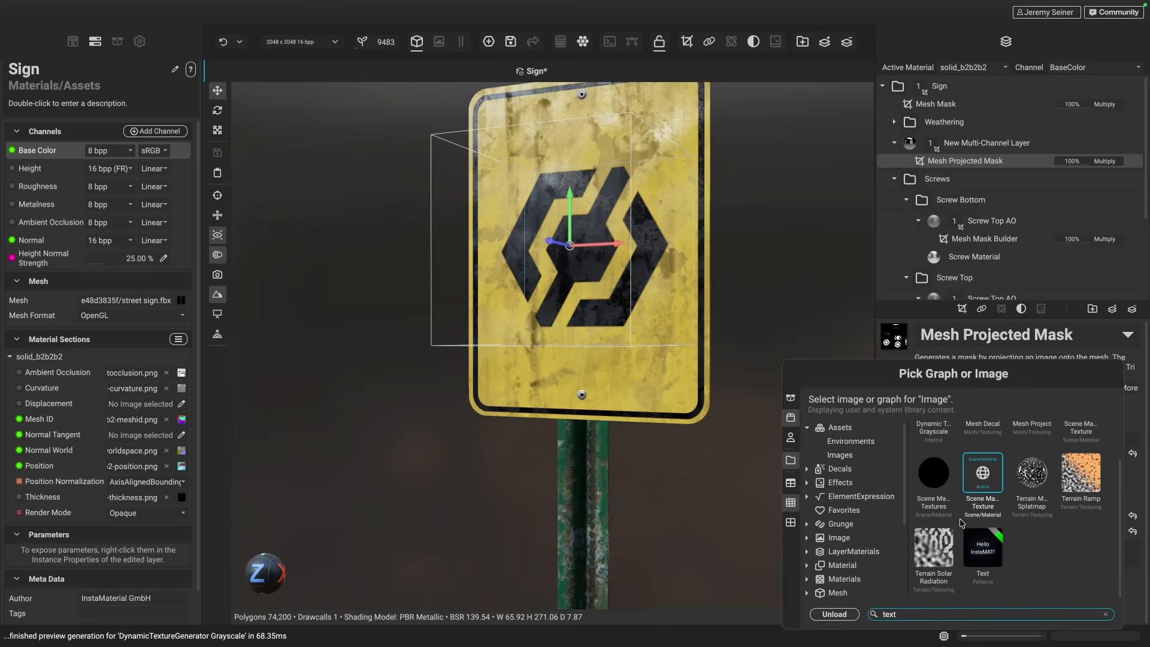
double_click(983, 552)
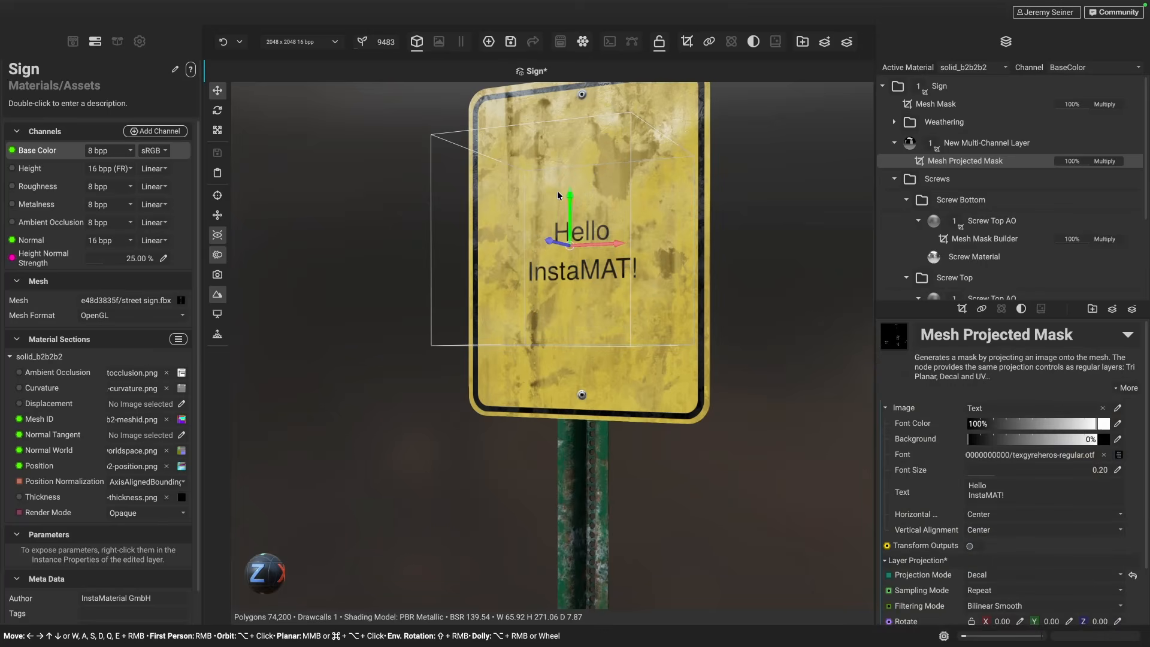
click(1030, 497)
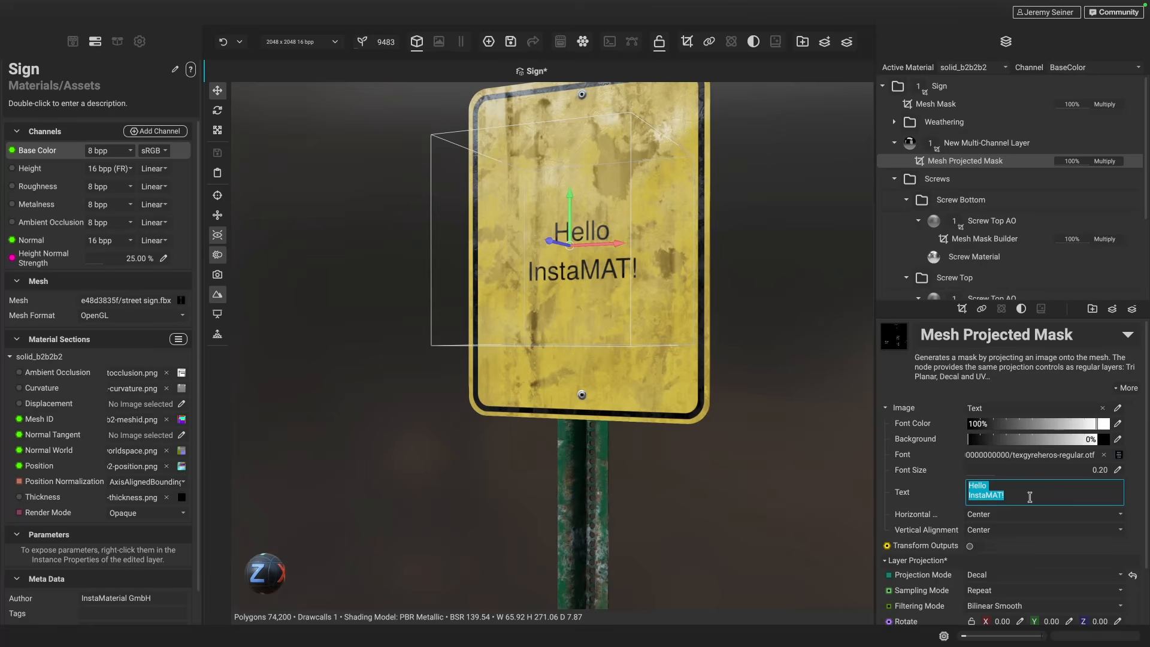
text(YIELD)
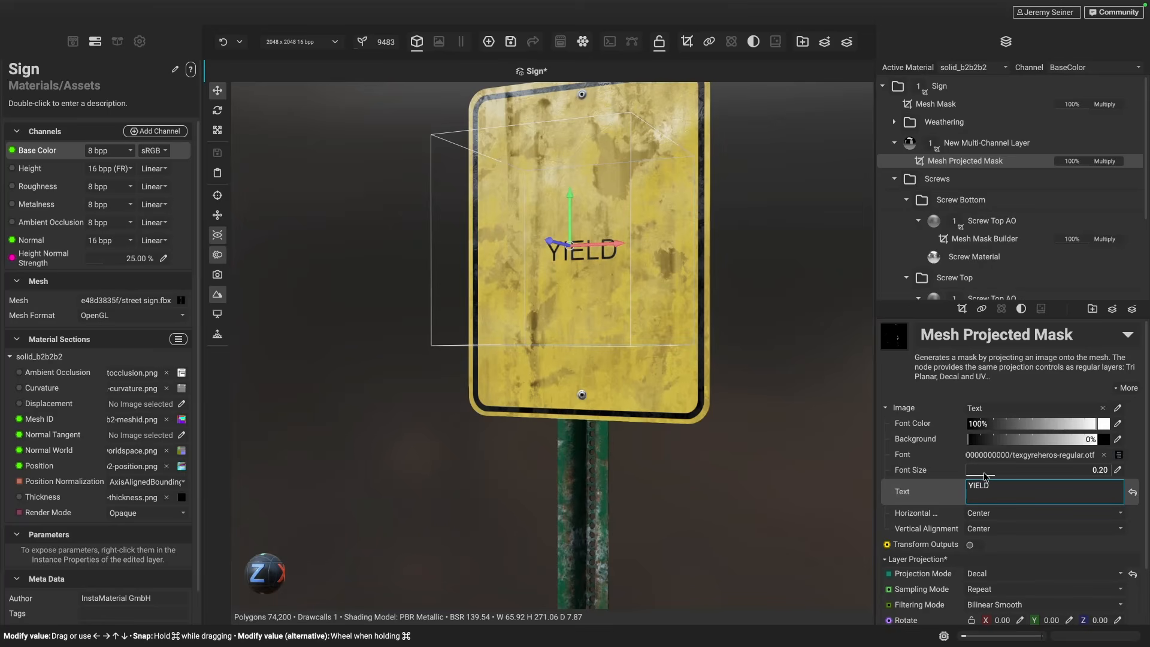
- Increase the YIELD text's font size to about 0.46 and change its font to texgyreheros-bold.otf
drag(985, 476, 1032, 473)
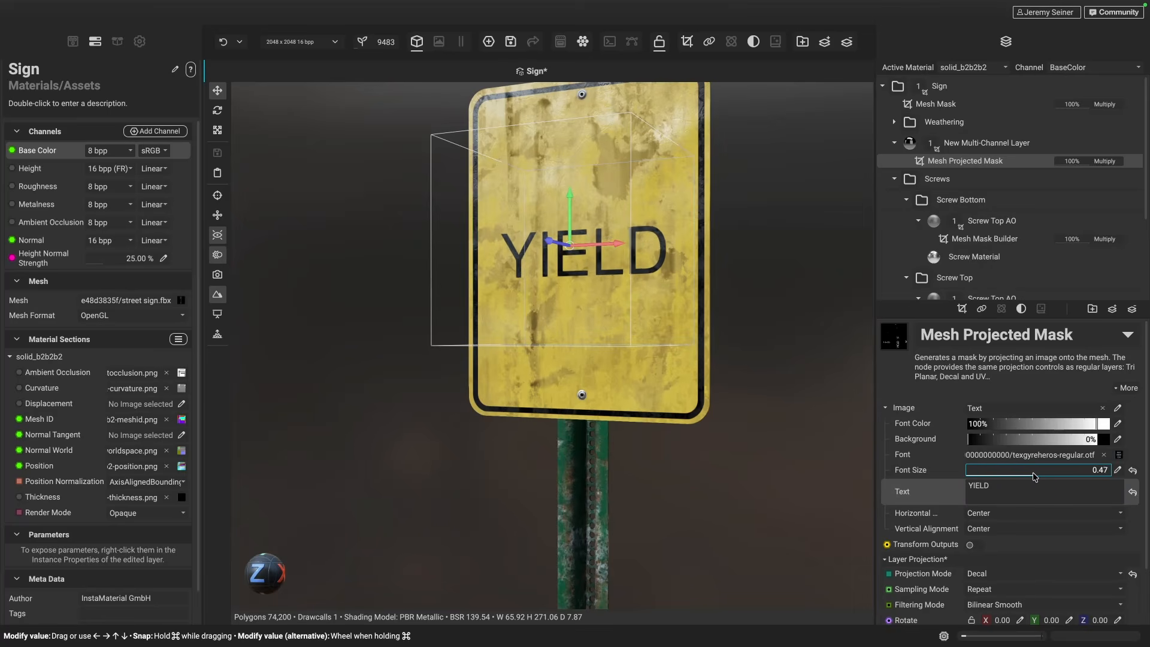
click(1119, 456)
scroll(1038, 499, down, 2)
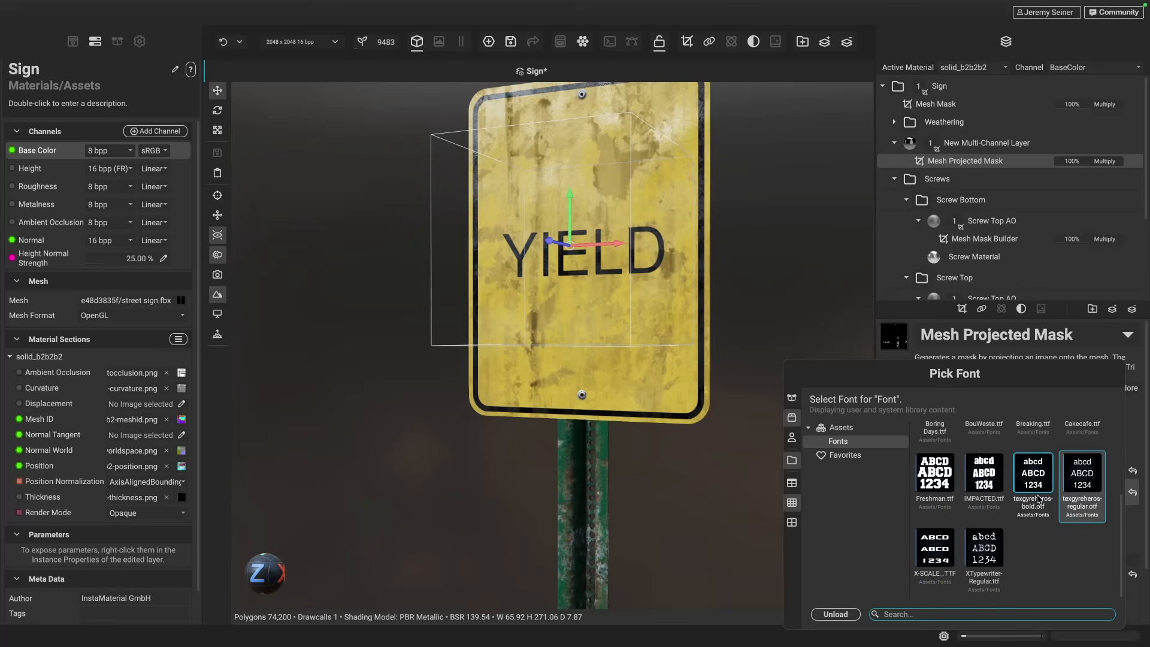
scroll(1038, 499, up, 1)
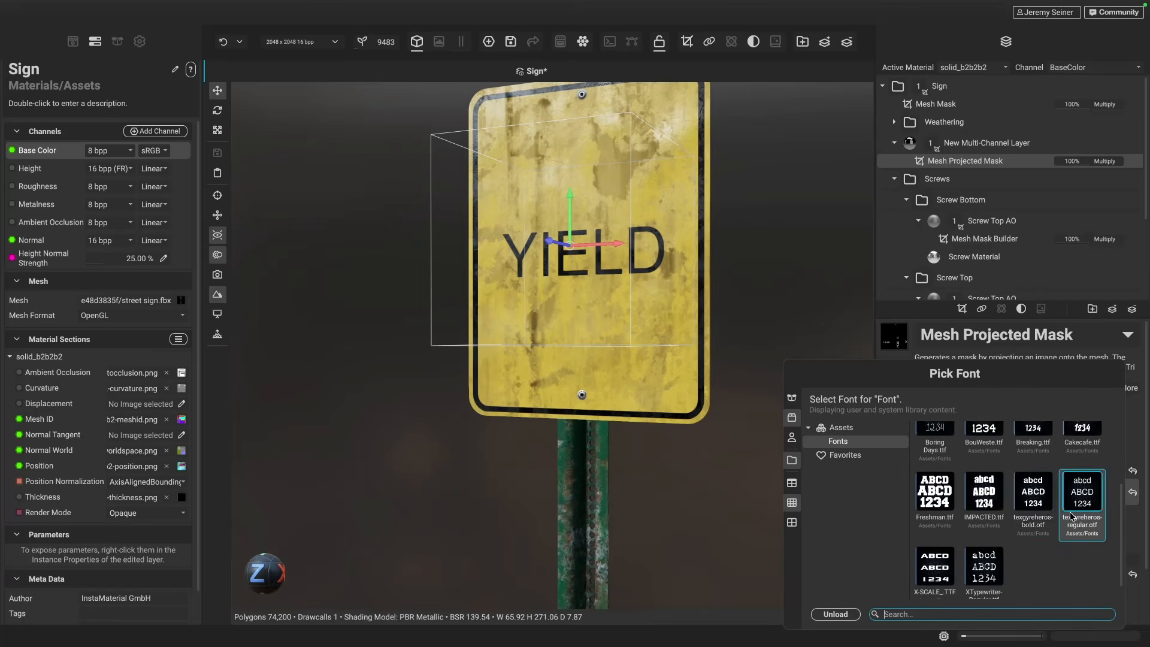
double_click(1030, 491)
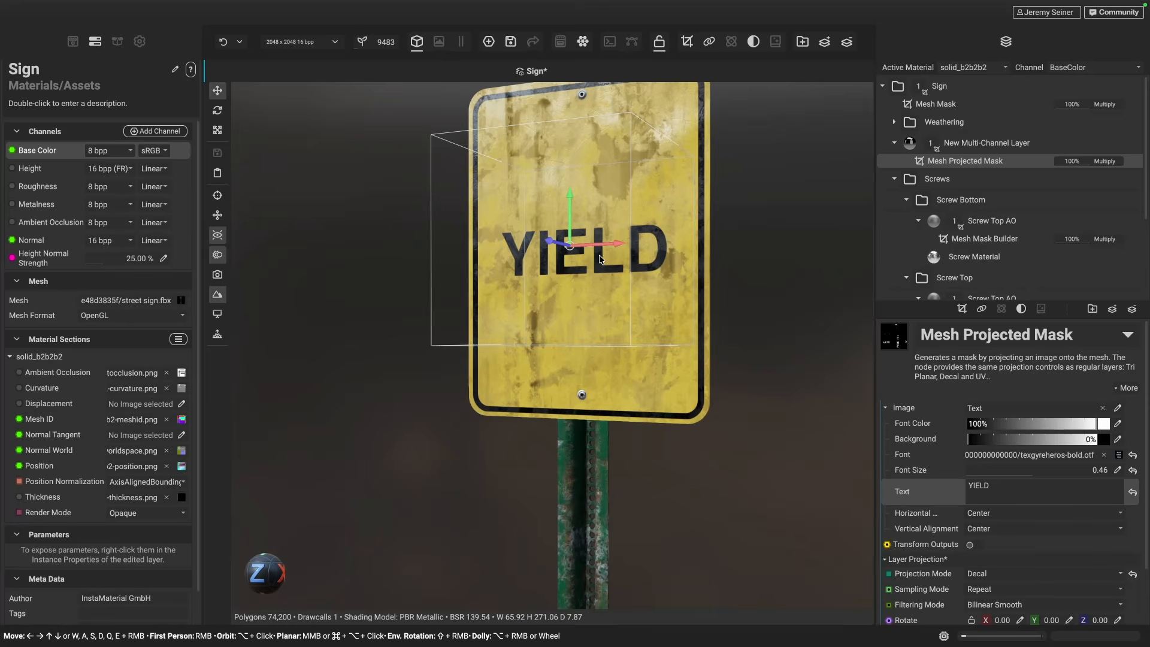
- Scale the YIELD decal projection uniformly to about 0.20 on the sign's face
key(space)
key(space)
drag(620, 213, 613, 273)
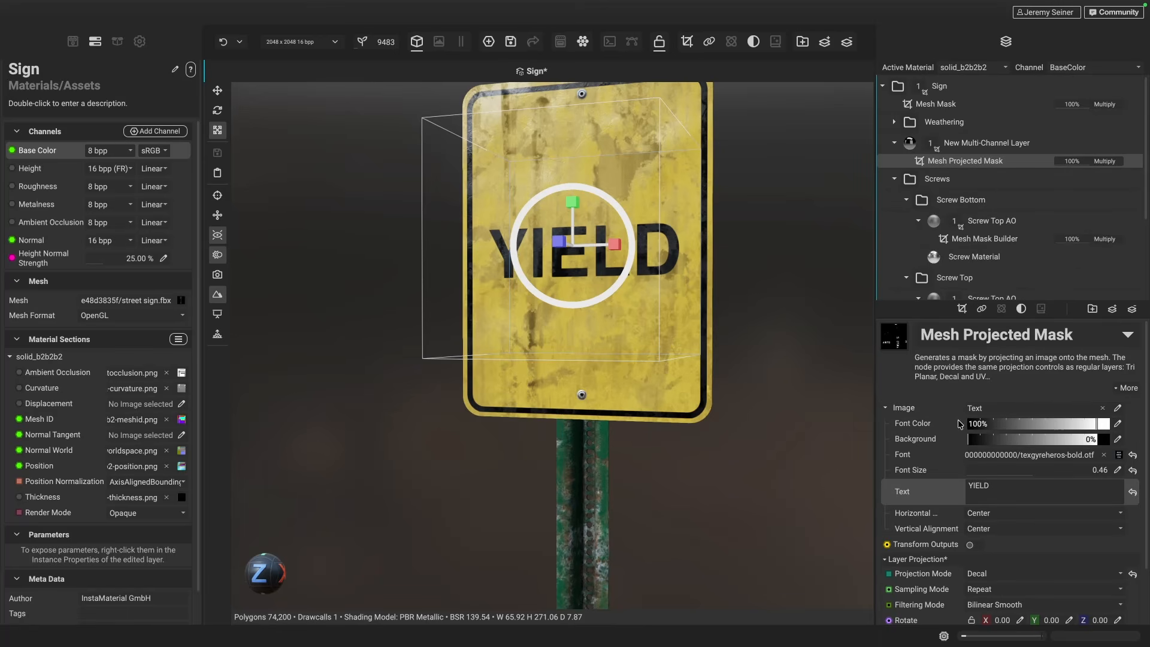
click(907, 143)
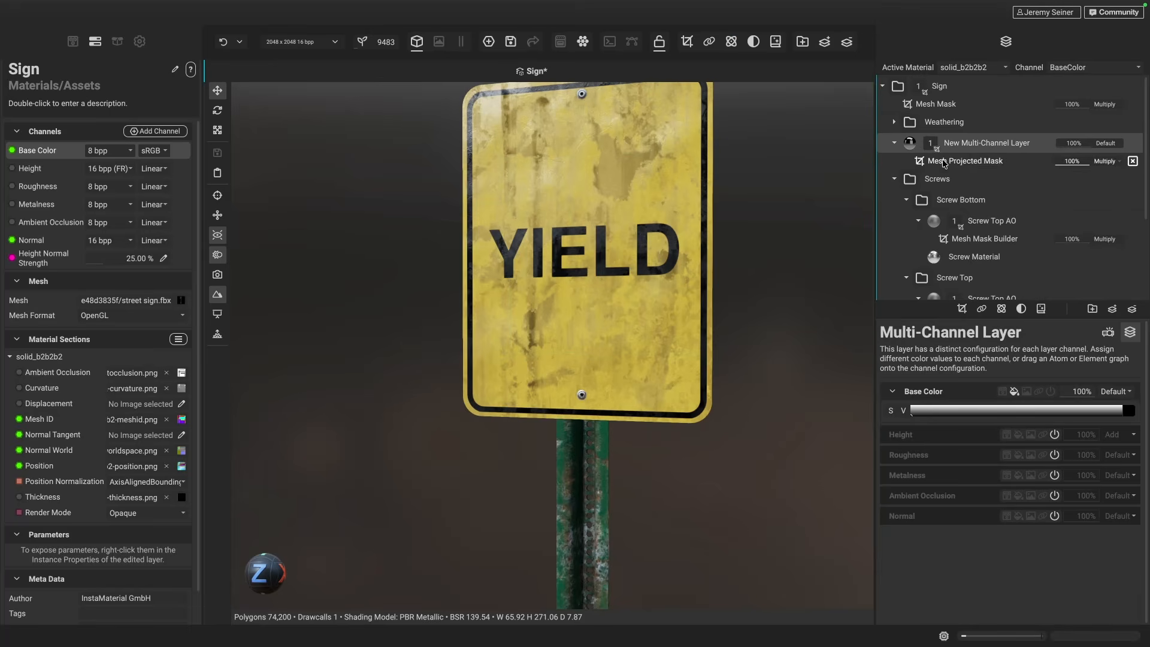
drag(891, 410, 897, 494)
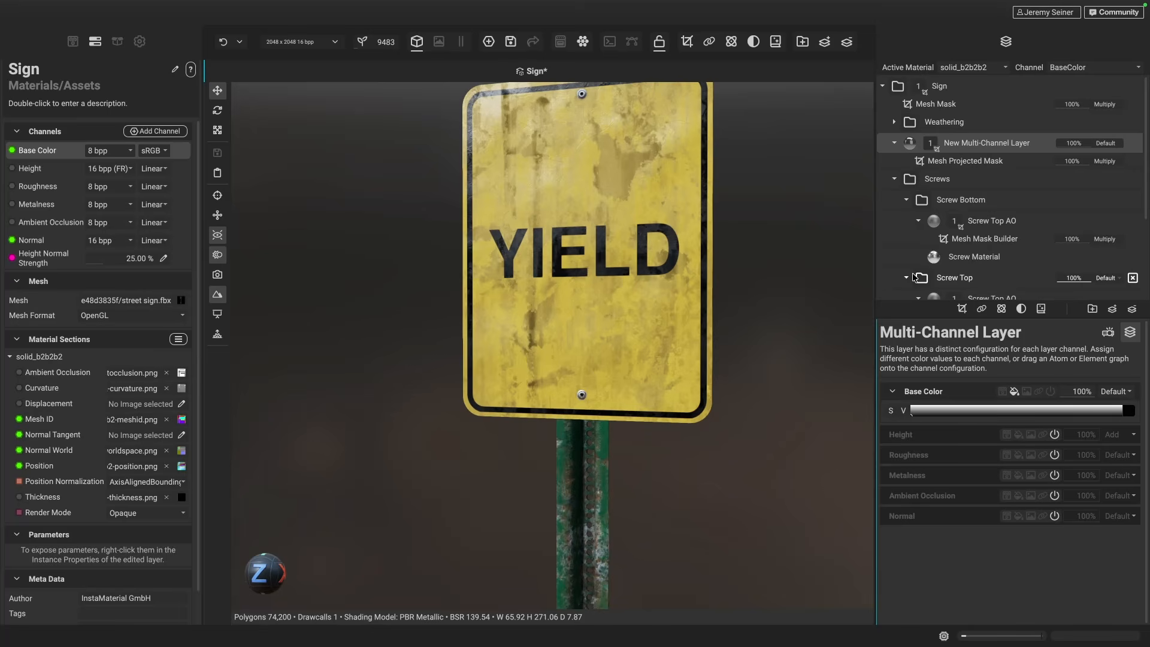
- Replace the projected mask's text image with the Road Markings Walking Person decal from the library's road decals
click(1021, 160)
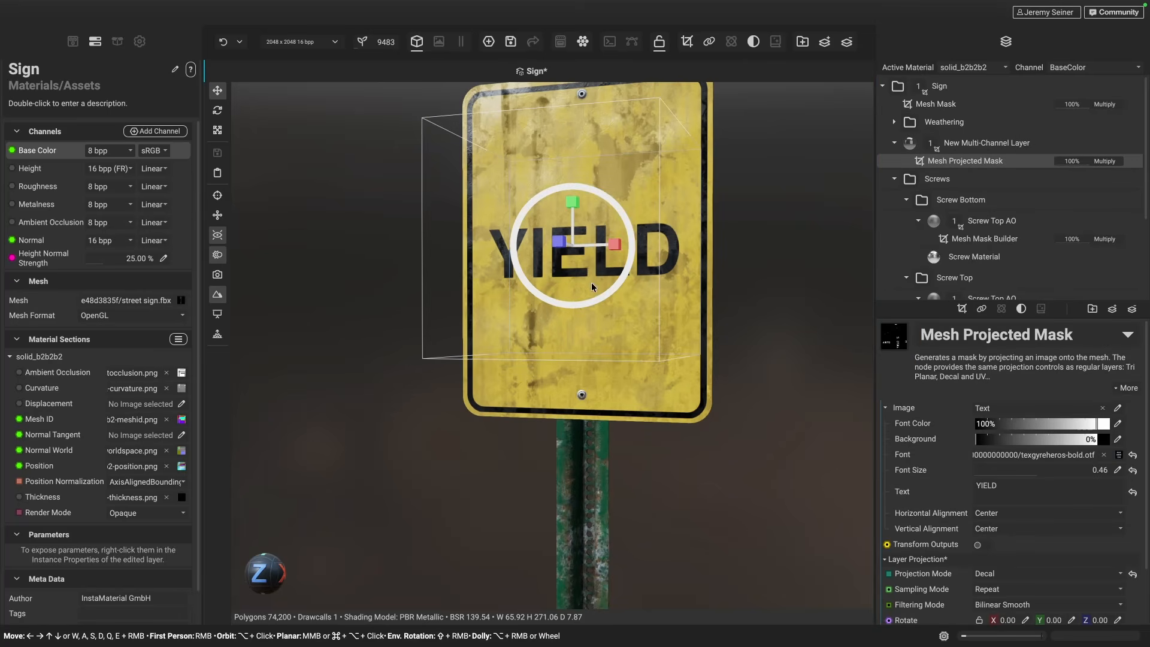
click(1118, 409)
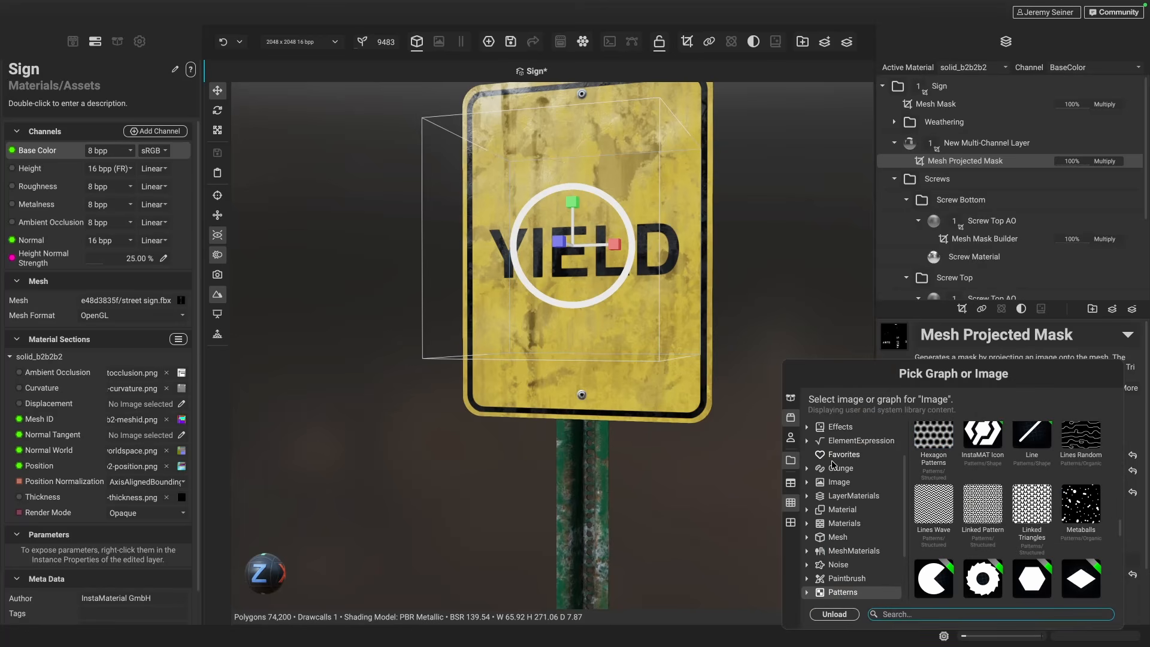
scroll(833, 464, down, 2)
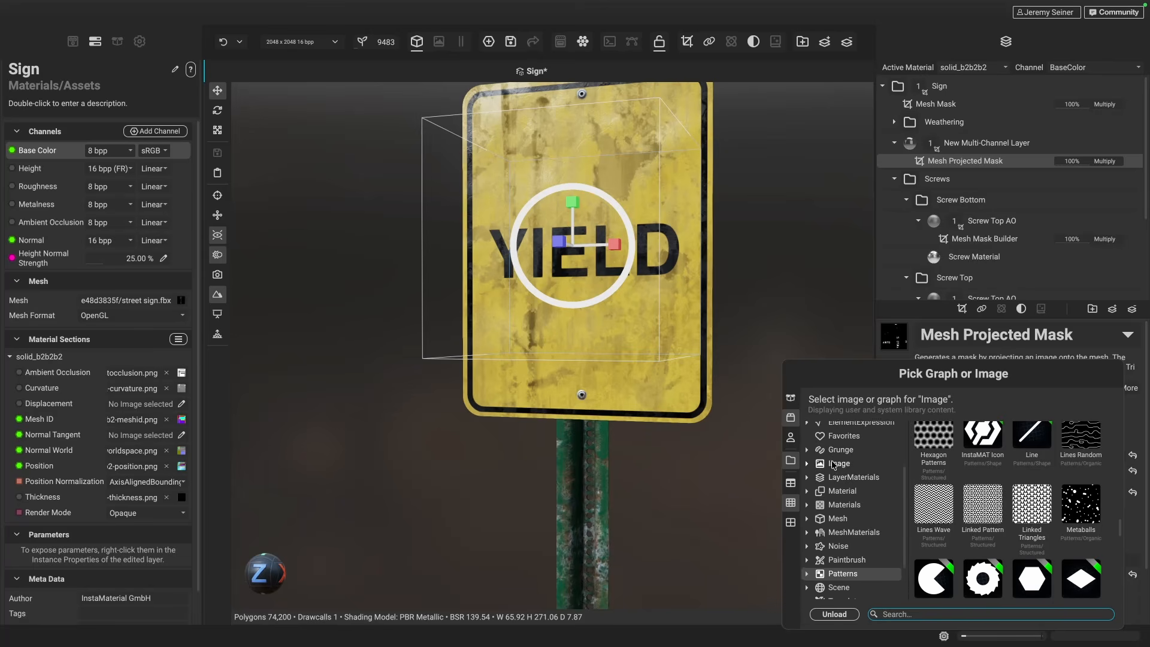
scroll(831, 463, up, 3)
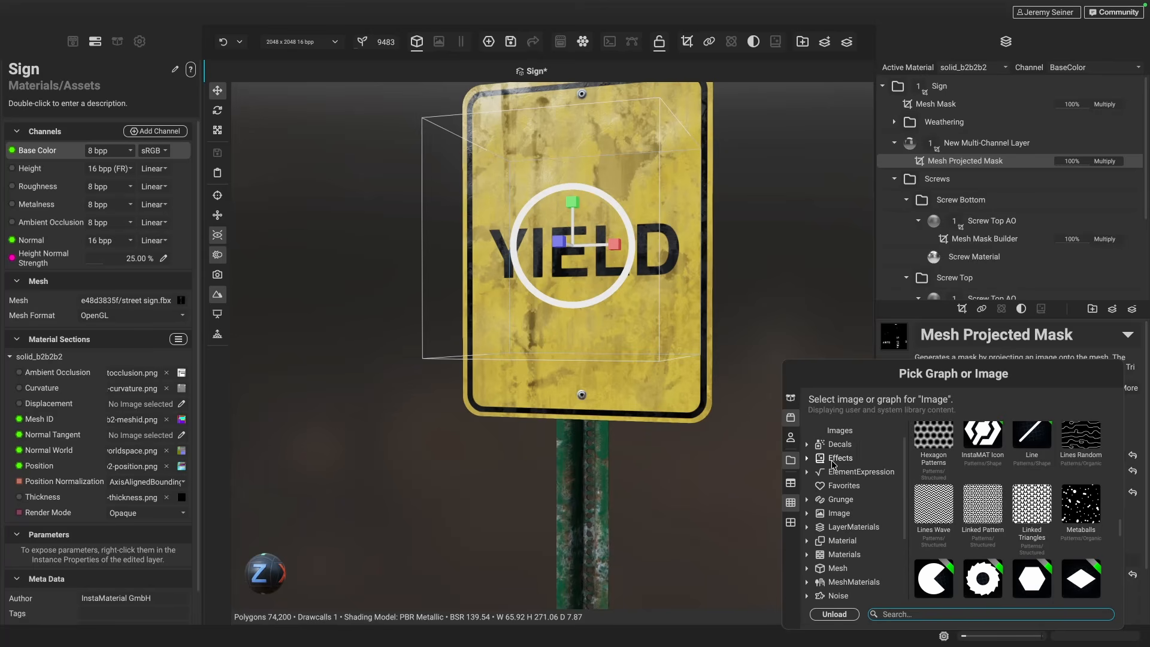
click(807, 444)
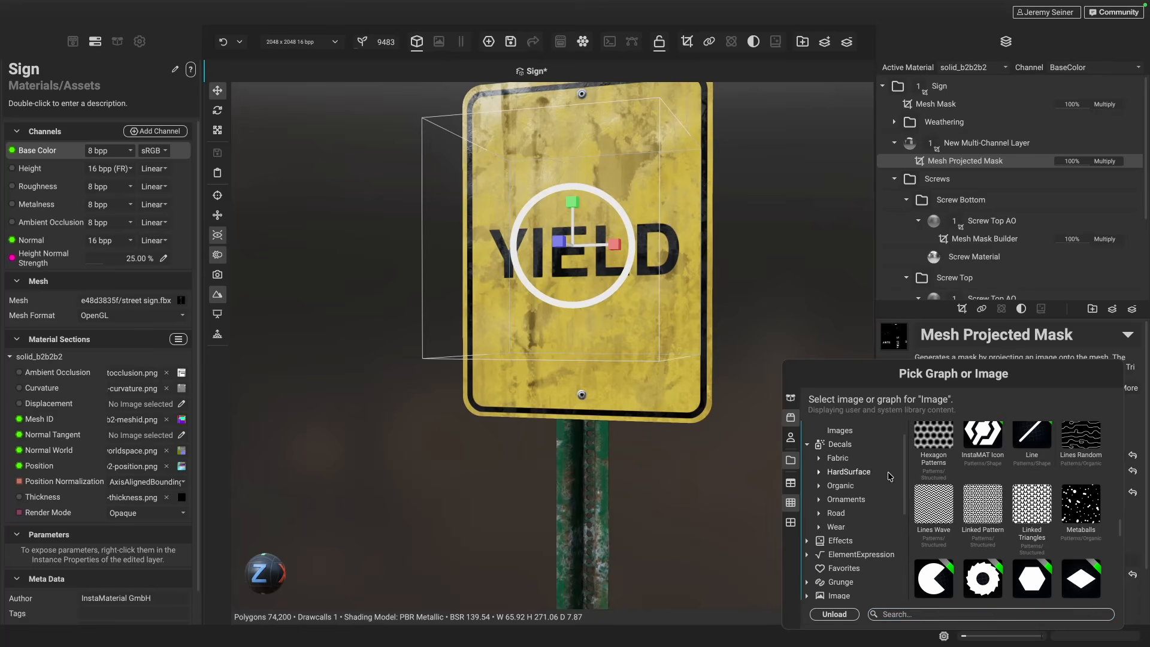
click(854, 514)
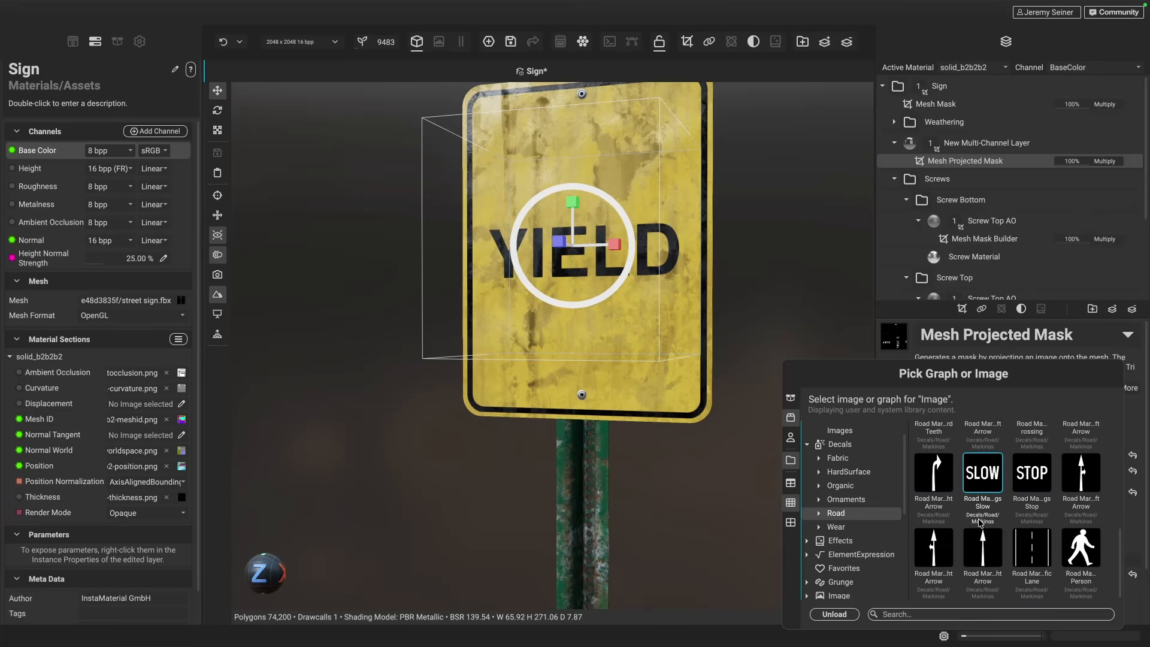
scroll(979, 523, up, 3)
scroll(980, 523, down, 3)
click(1087, 550)
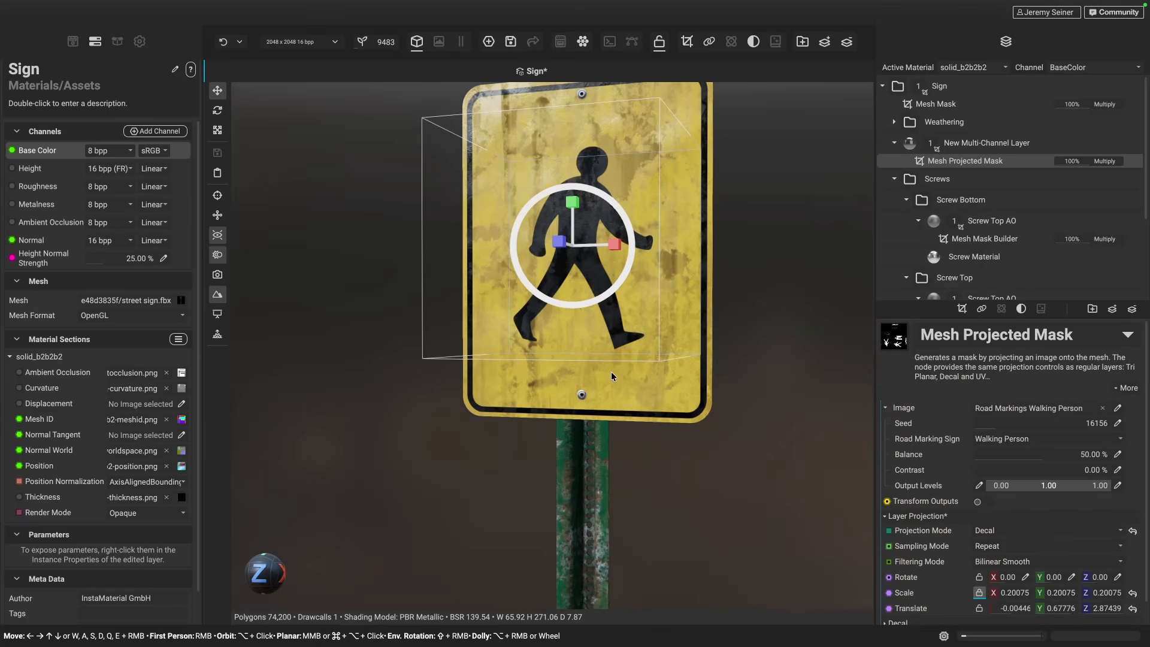
alt+drag(612, 373, 590, 391)
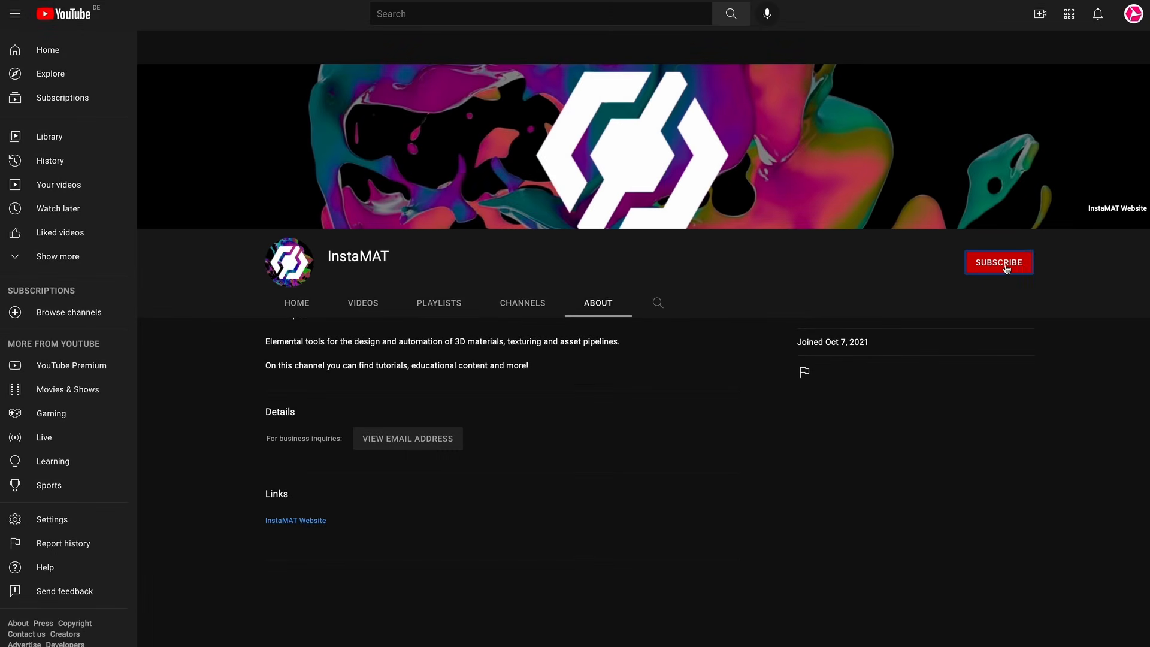
- Switch to the InstaMAT channel on YouTube, subscribe to it and set its notification preference
click(1006, 270)
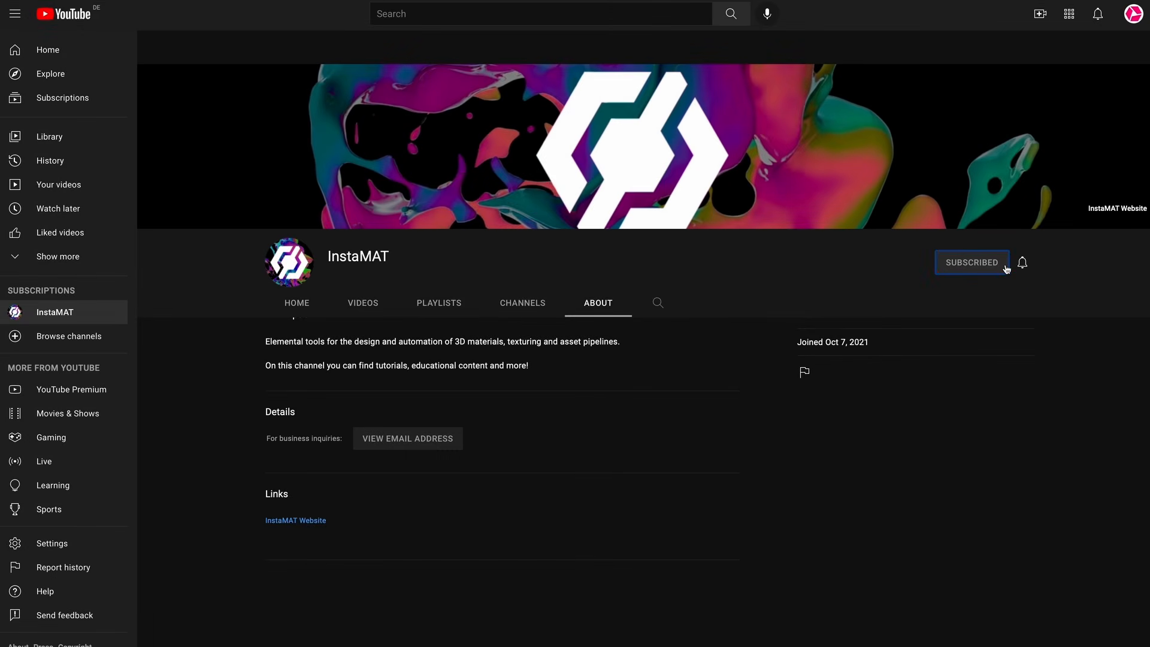
click(1023, 262)
click(1062, 291)
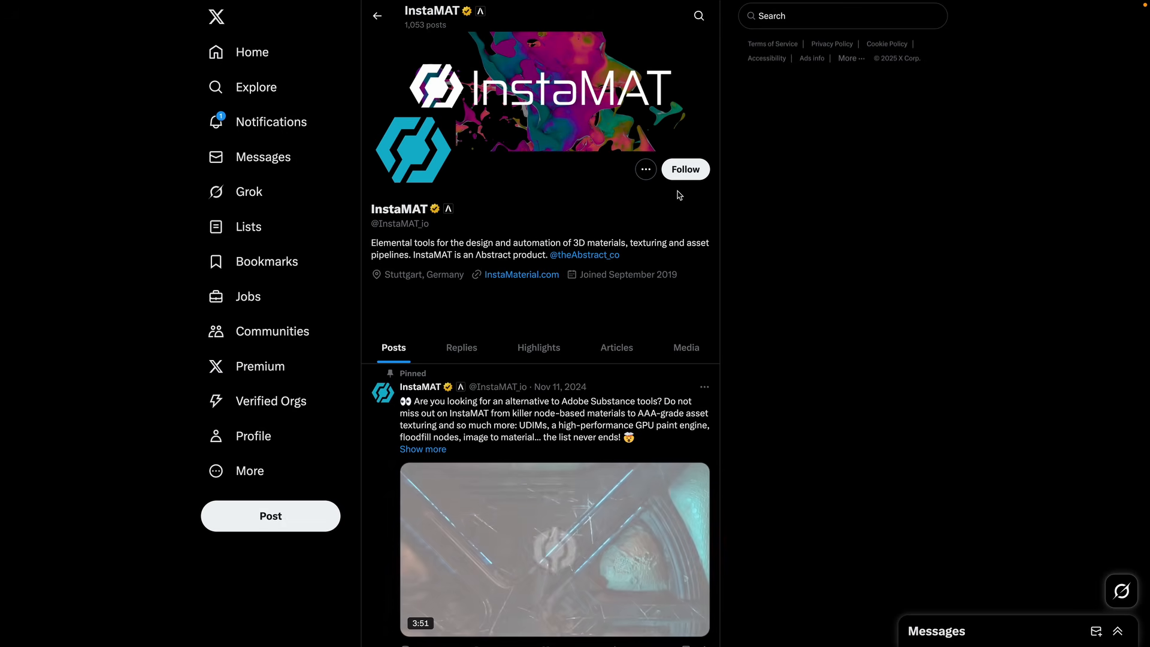
- Switch to the InstaMAT profile on X and follow it
click(684, 170)
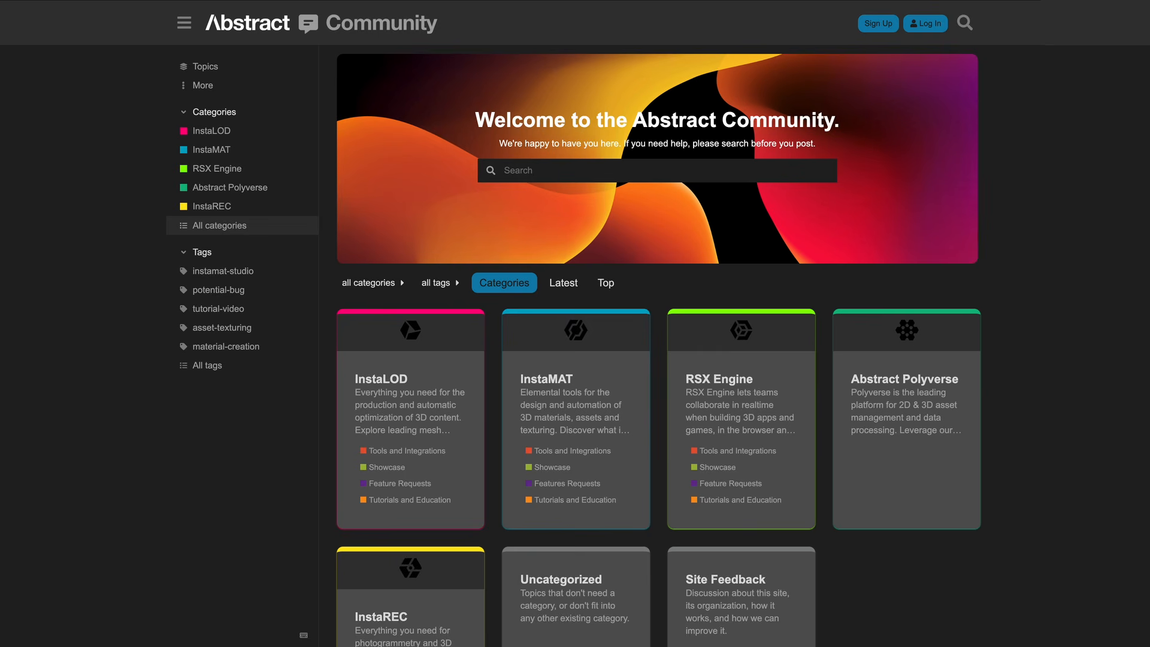
scroll(659, 345, down, 2)
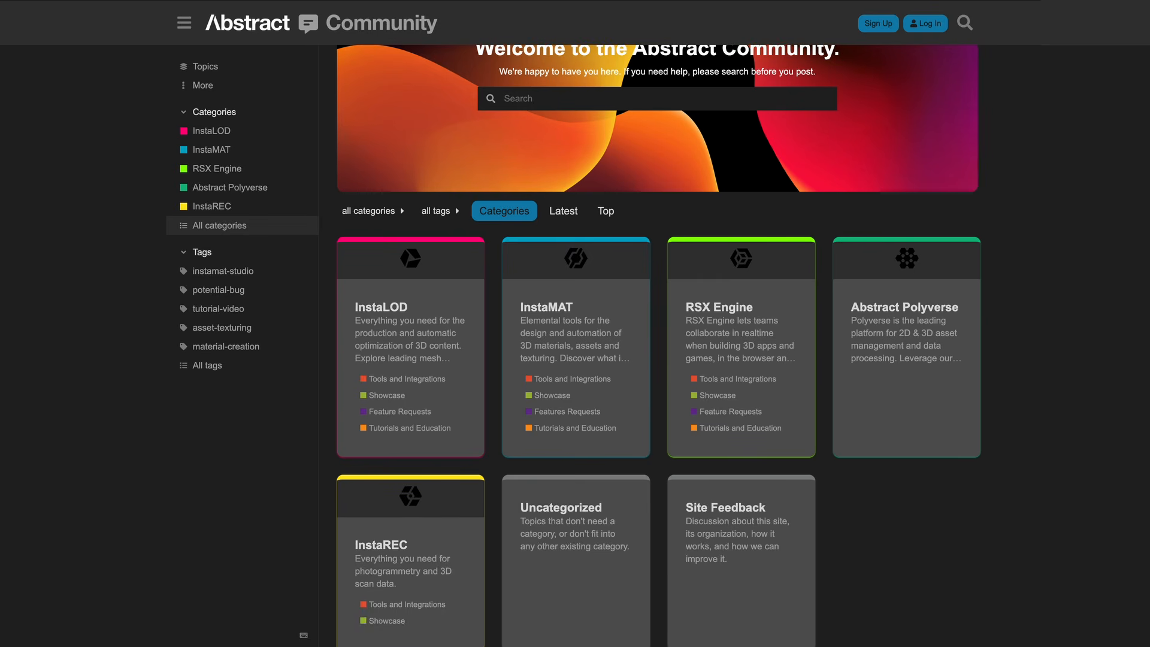